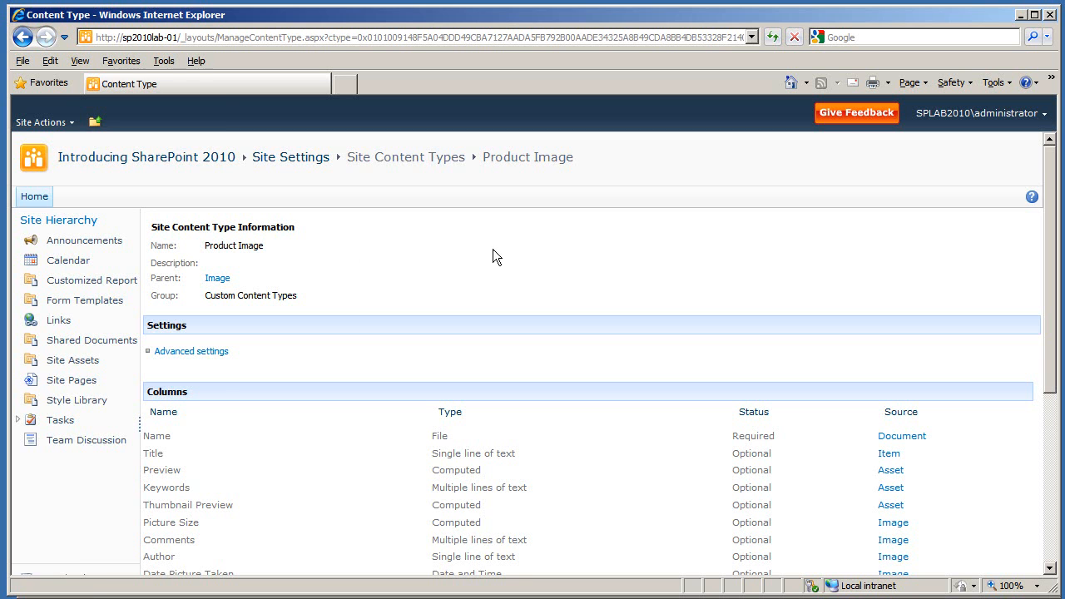
Create a new picture library named Product Images on the site
left_click(42, 122)
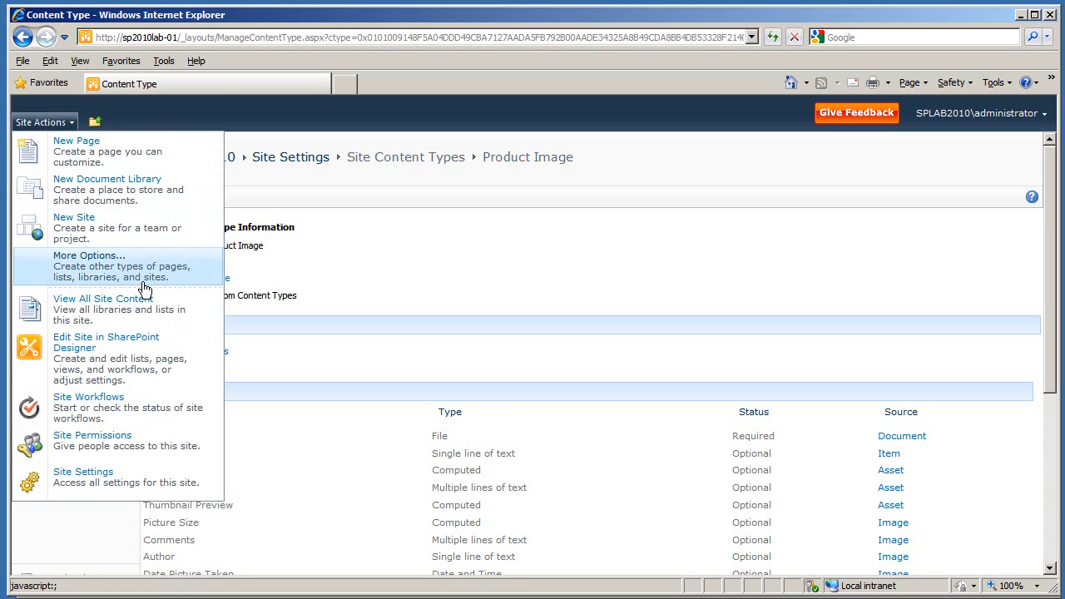
left_click(110, 276)
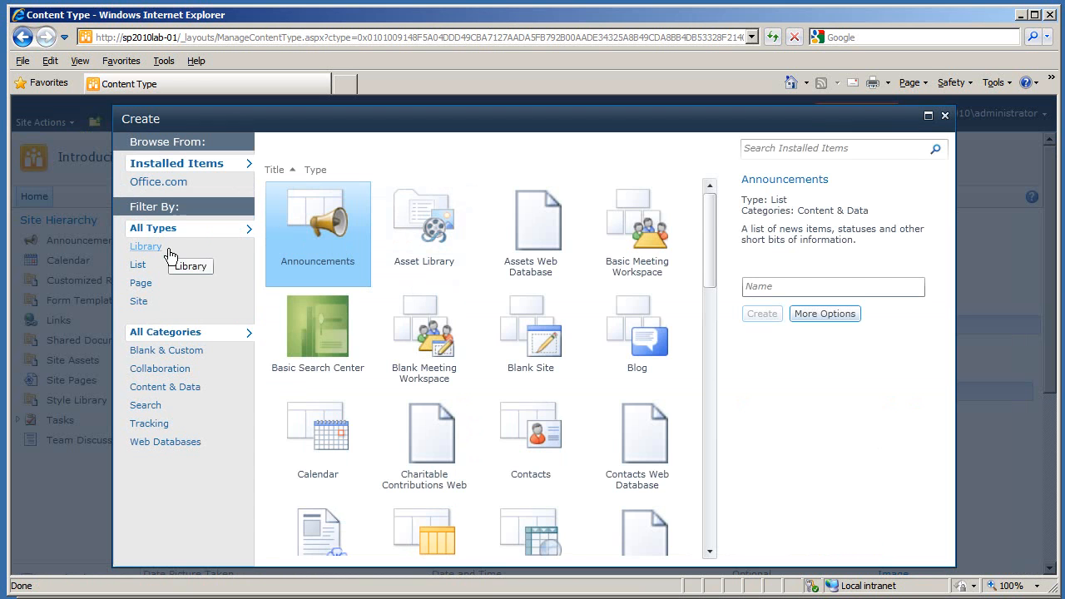
left_click(168, 254)
left_click(337, 335)
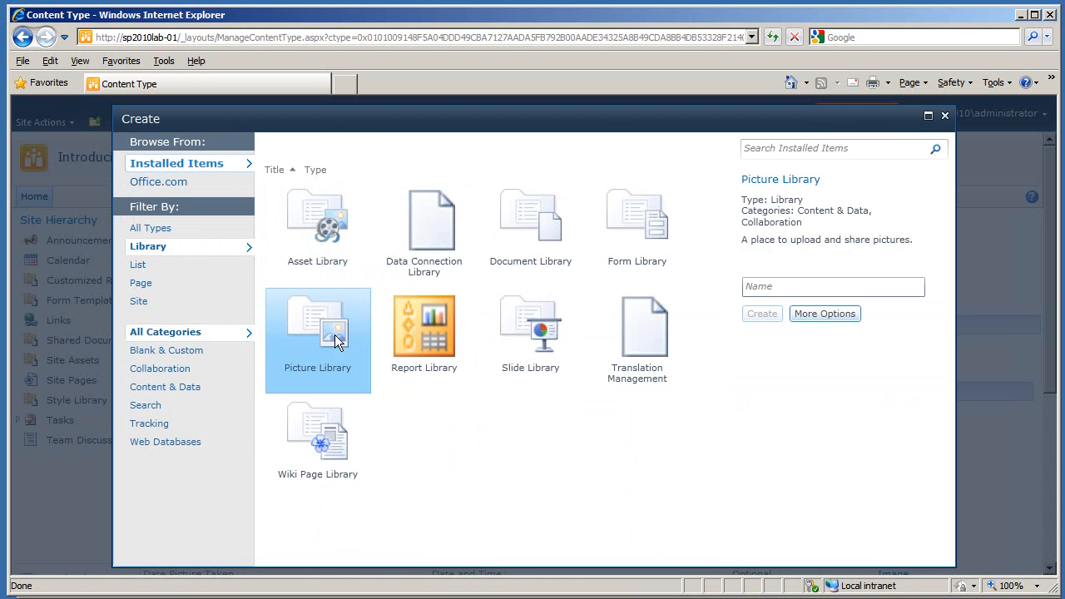
left_click(808, 283)
type("Product Images")
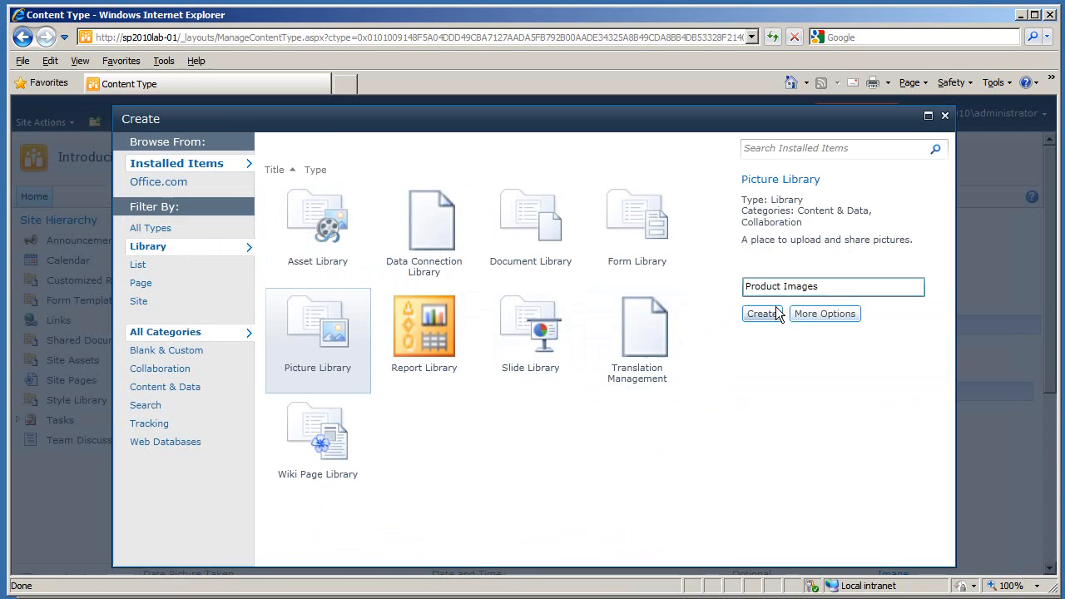
left_click(762, 313)
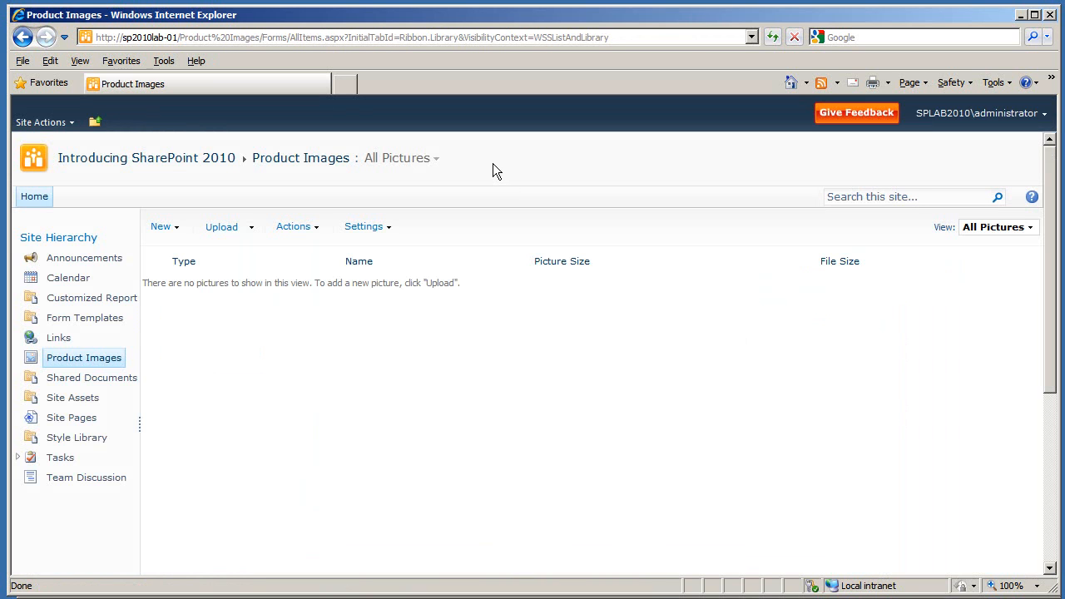
Allow management of content types in the Product Images library's advanced settings and save the change
left_click(389, 228)
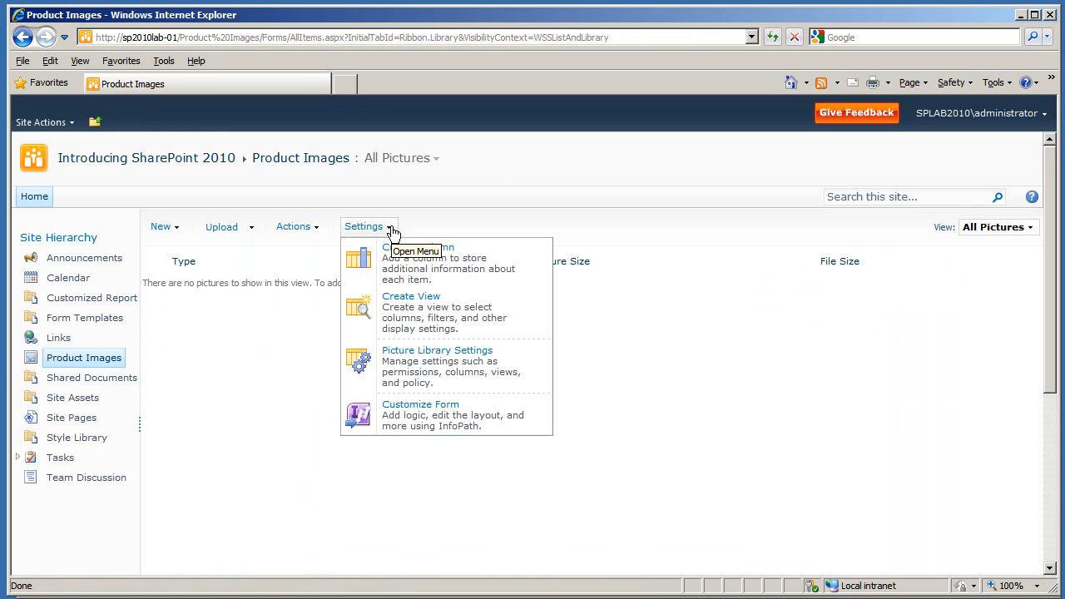
left_click(468, 374)
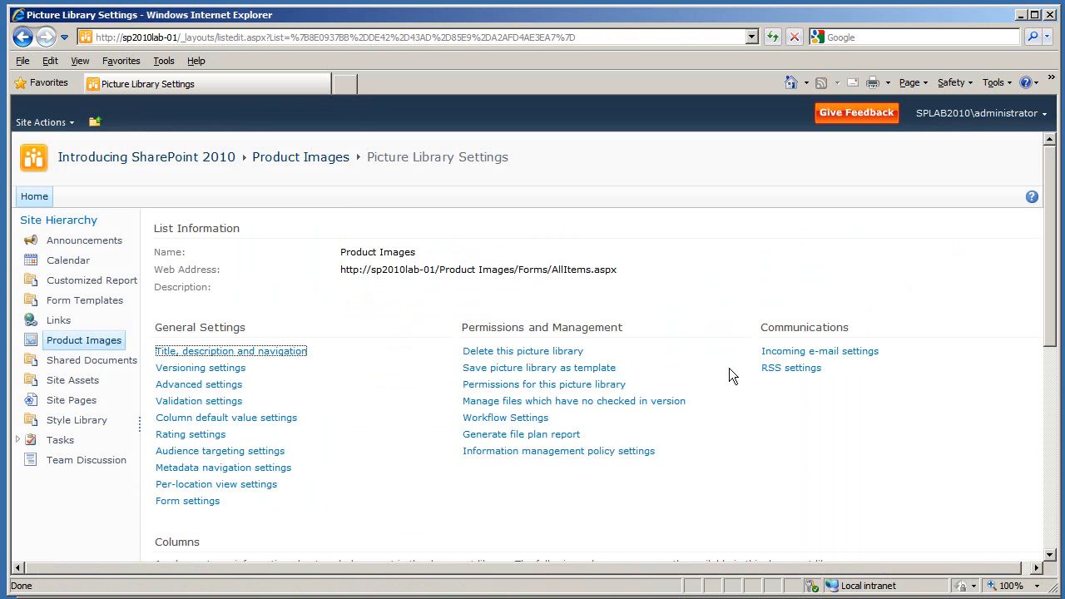
left_click(692, 306)
left_click(221, 385)
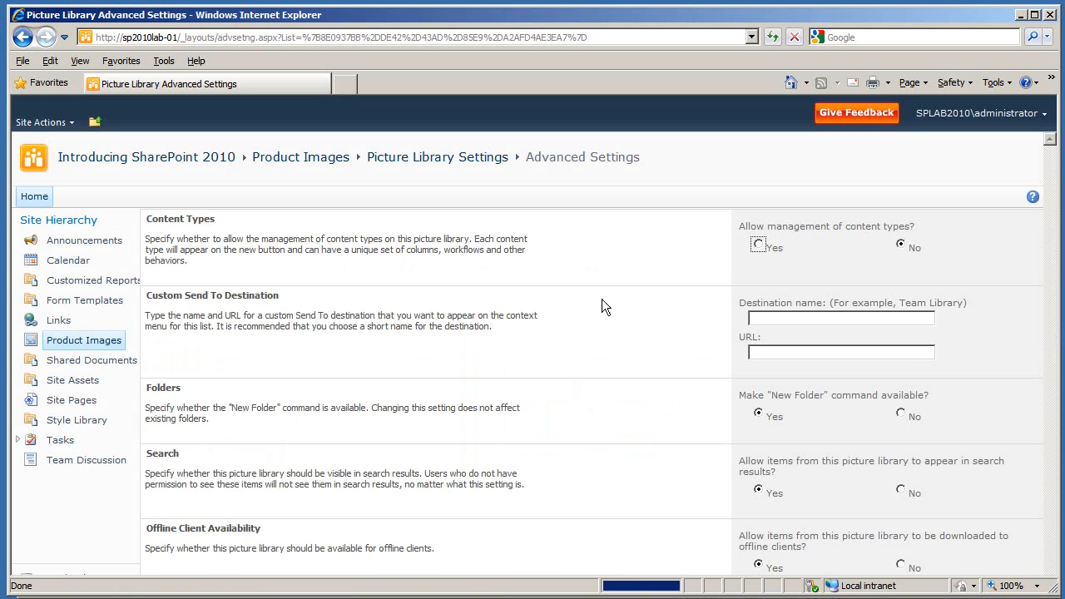
left_click(758, 243)
scroll(712, 269, "down", 5)
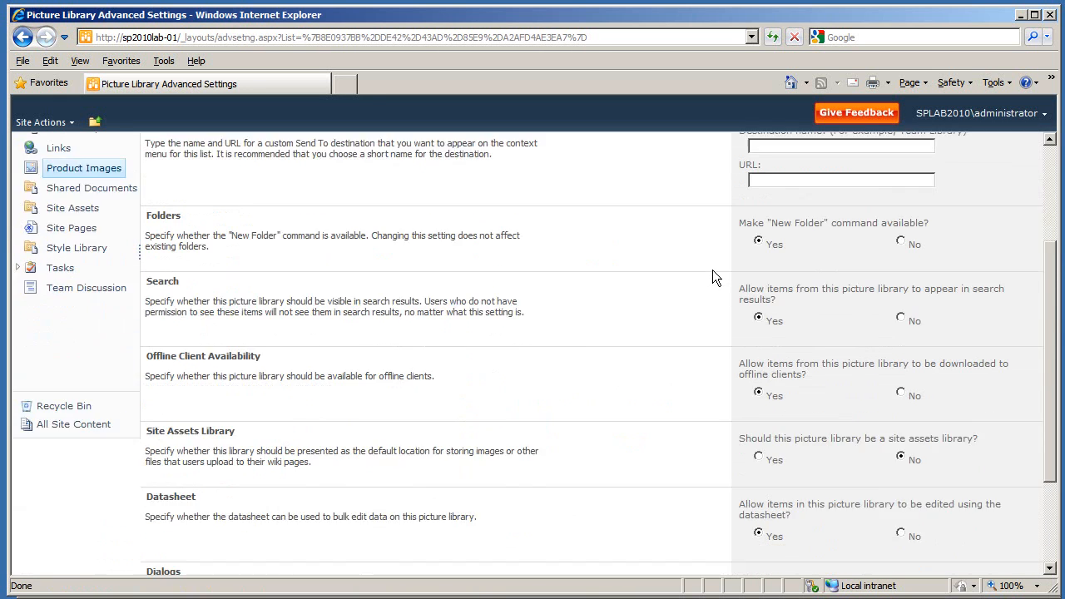
left_click(828, 526)
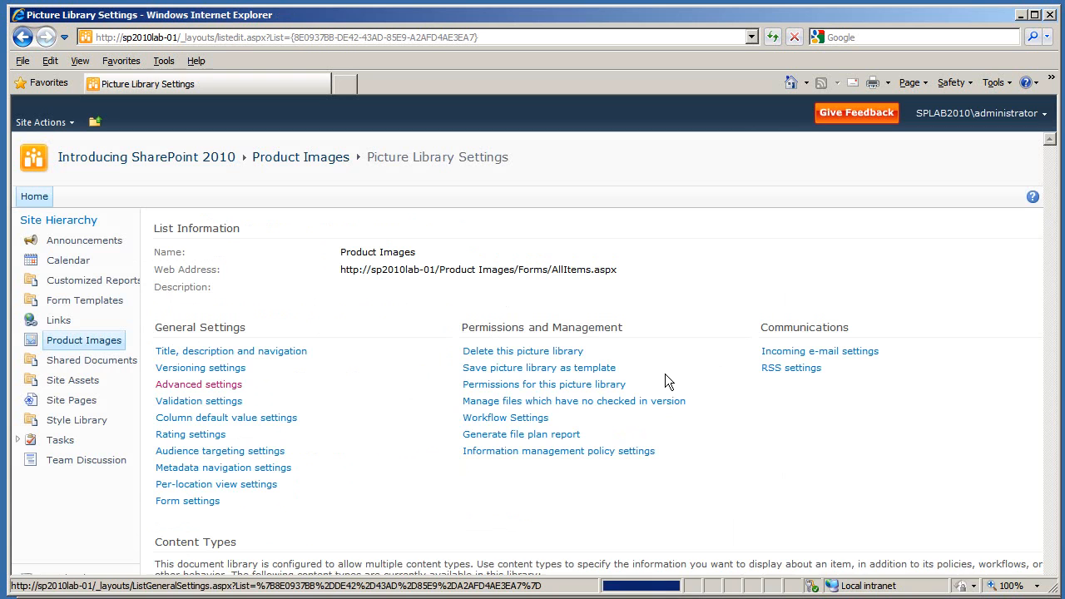
Add the existing site content type Product Image to the Product Images library
scroll(407, 300, "down", 3)
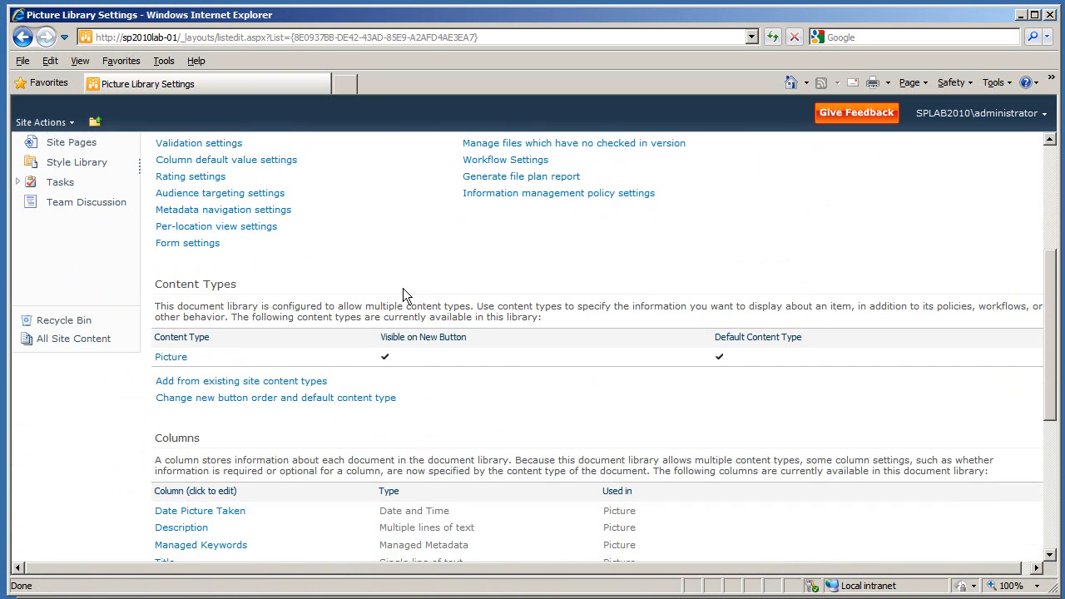
left_click(308, 382)
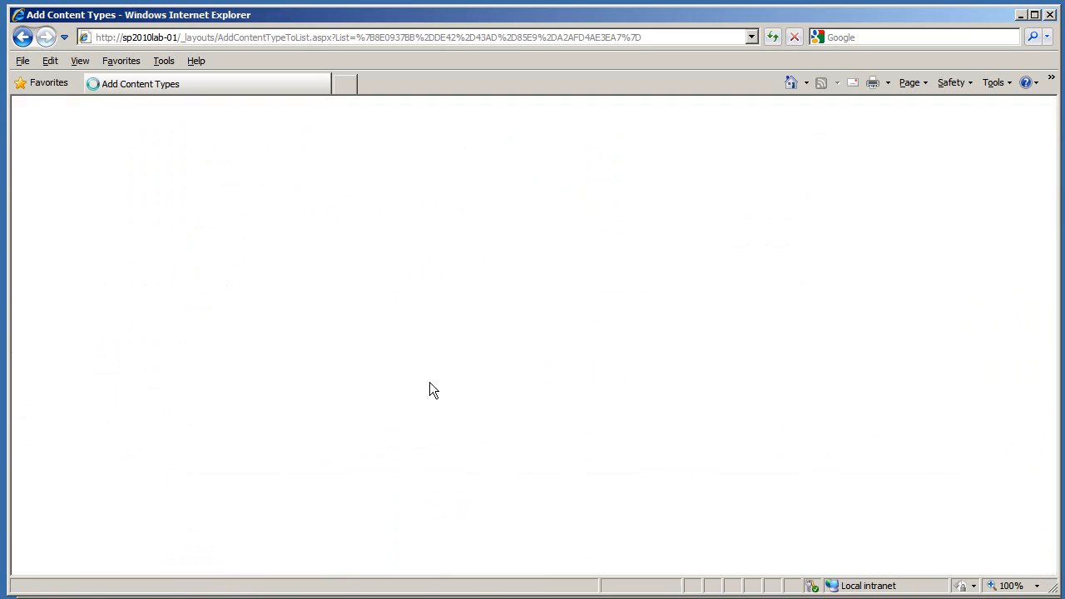
left_click_drag(711, 295, 705, 331)
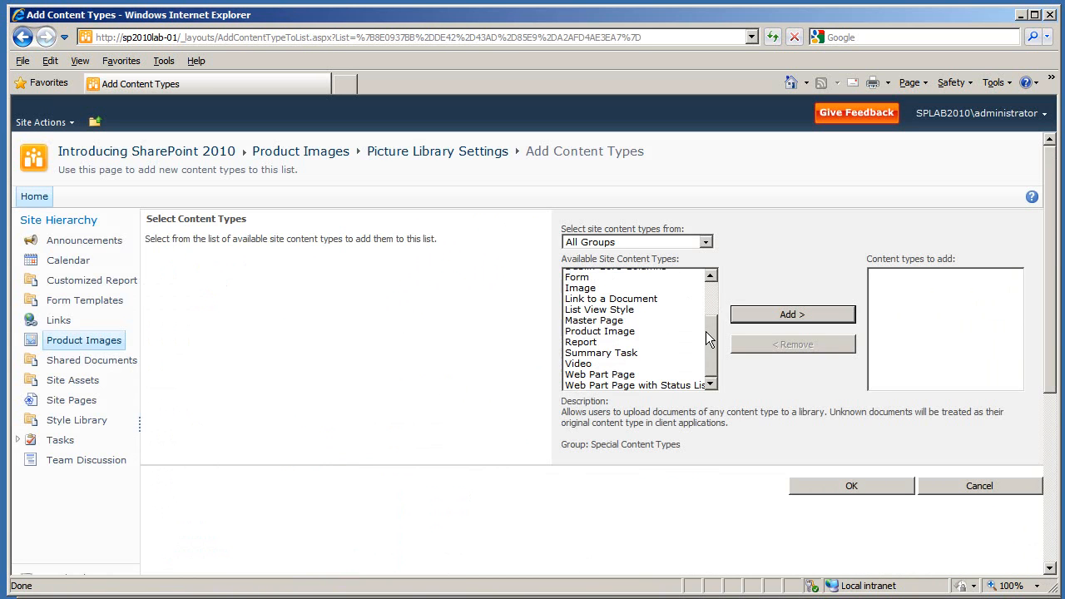
left_click(599, 331)
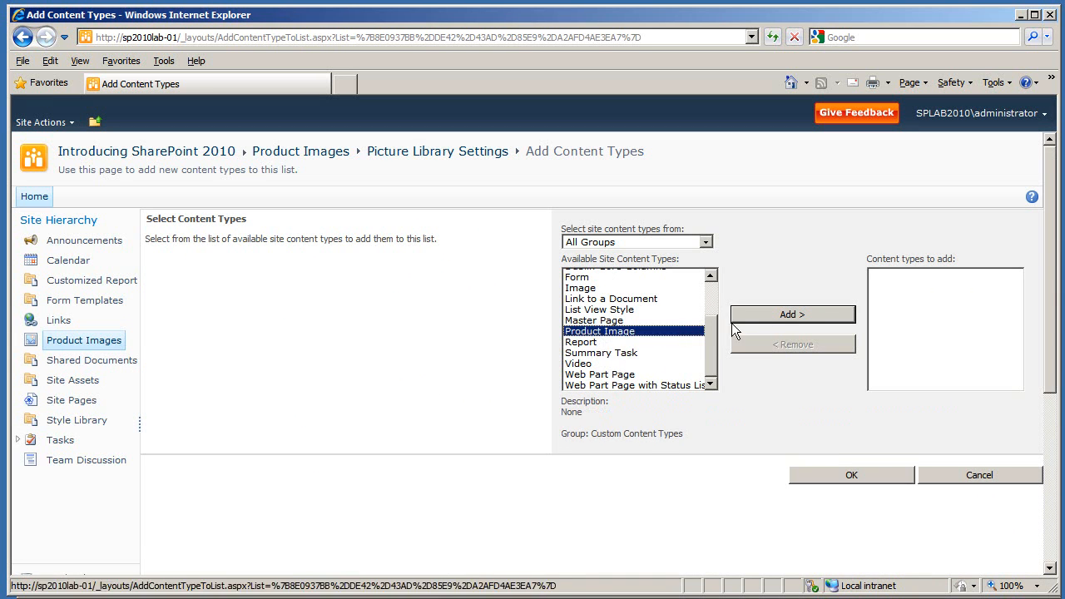
left_click(794, 313)
left_click(847, 474)
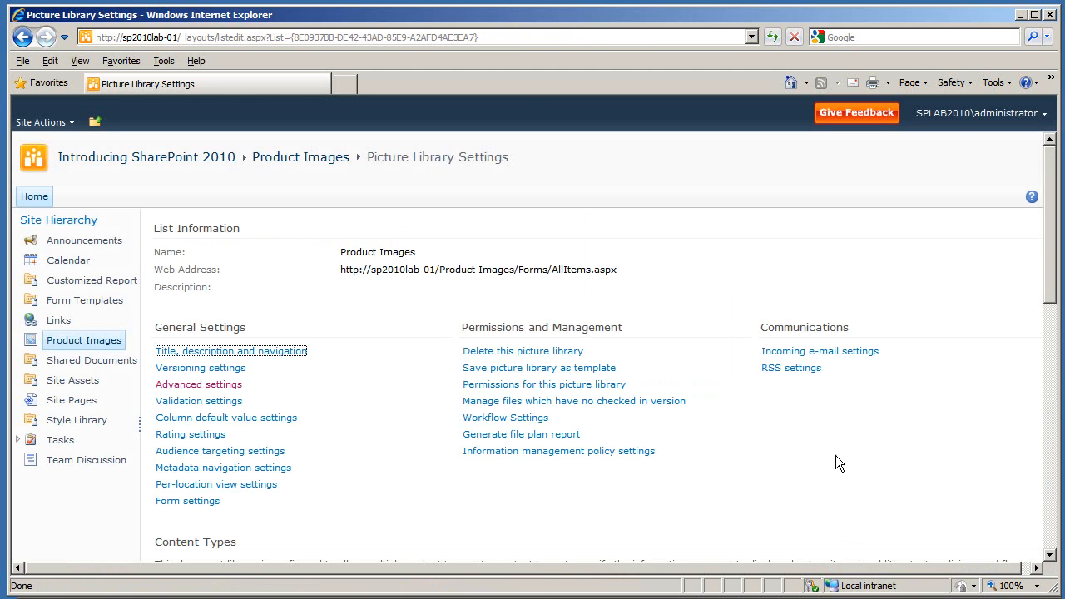
Delete the Picture content type from the Product Images library
left_click(403, 301)
scroll(403, 301, "down", 5)
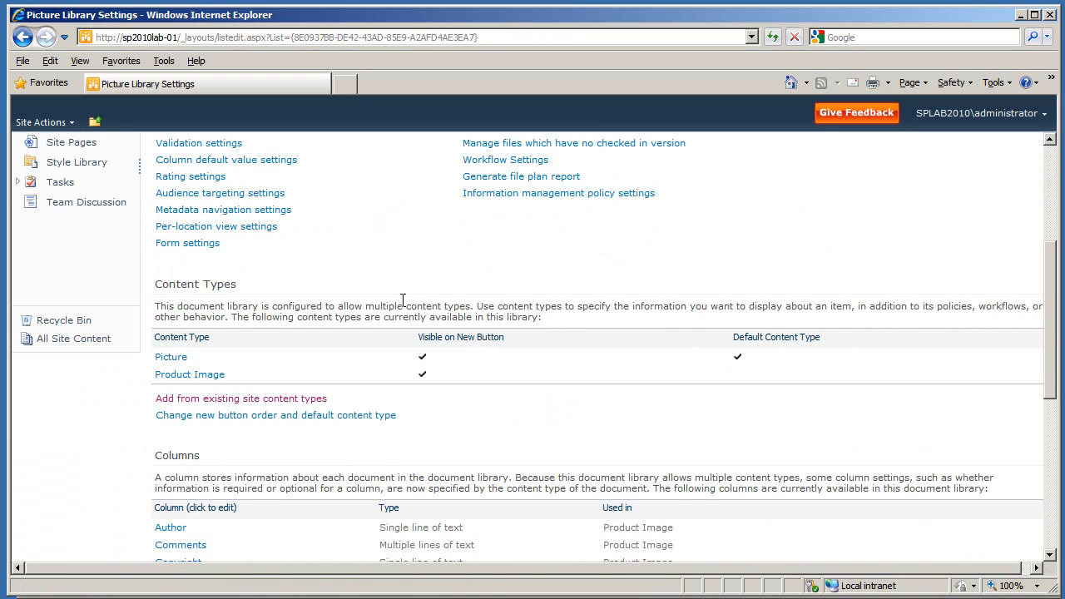
left_click(171, 357)
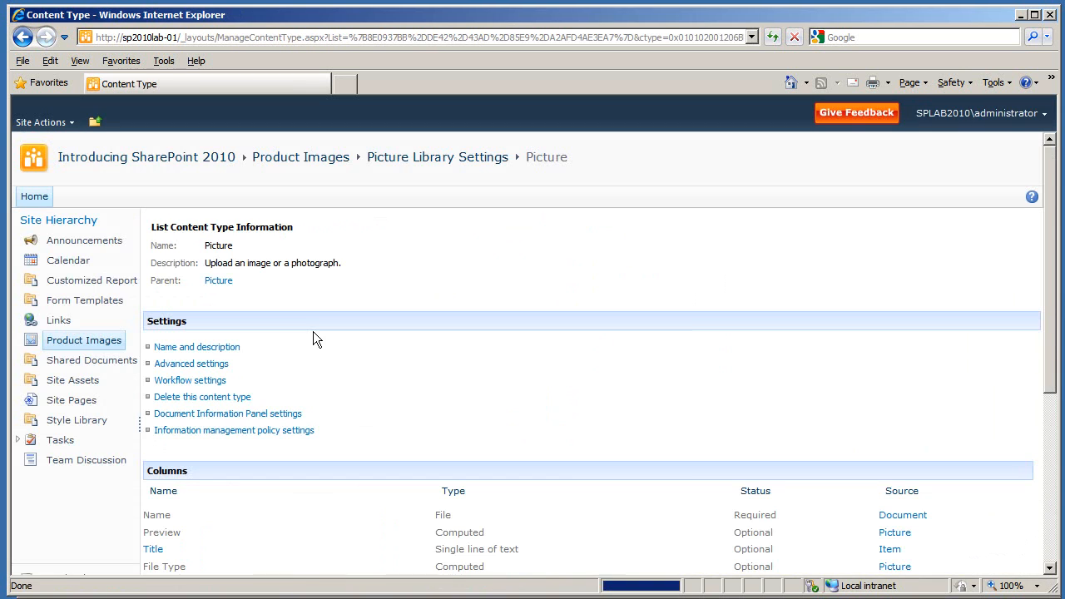
left_click(236, 398)
left_click(554, 375)
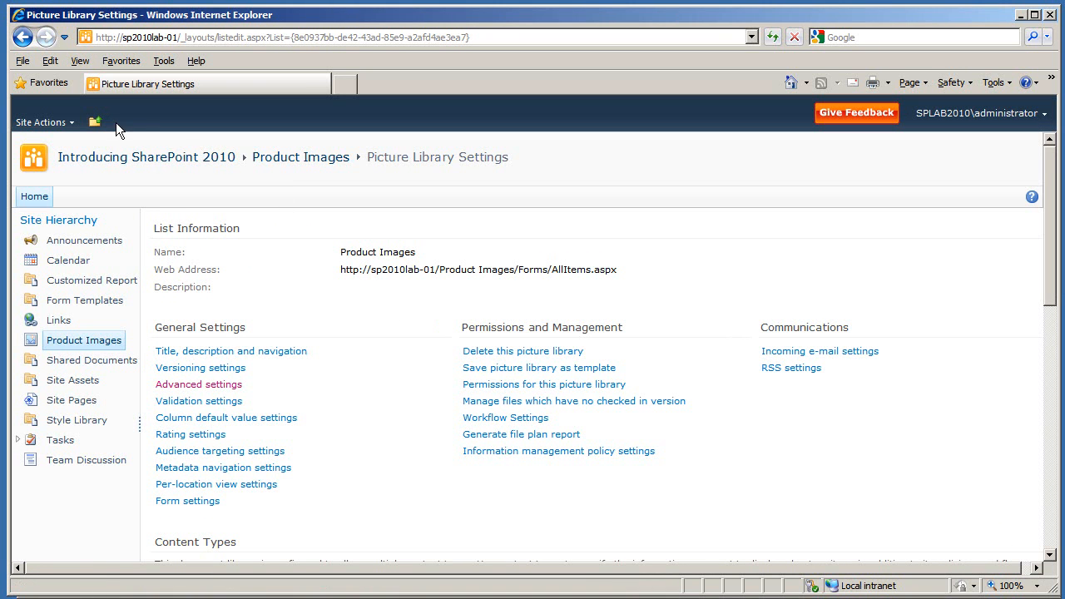
Activate the Content Organizer feature for the site
left_click(69, 120)
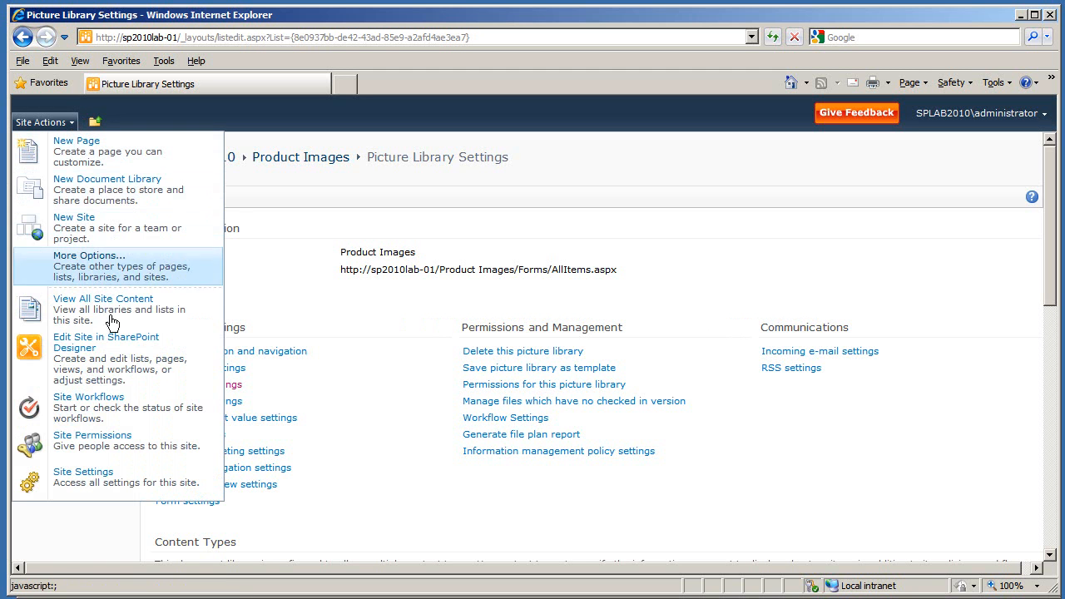
left_click(135, 485)
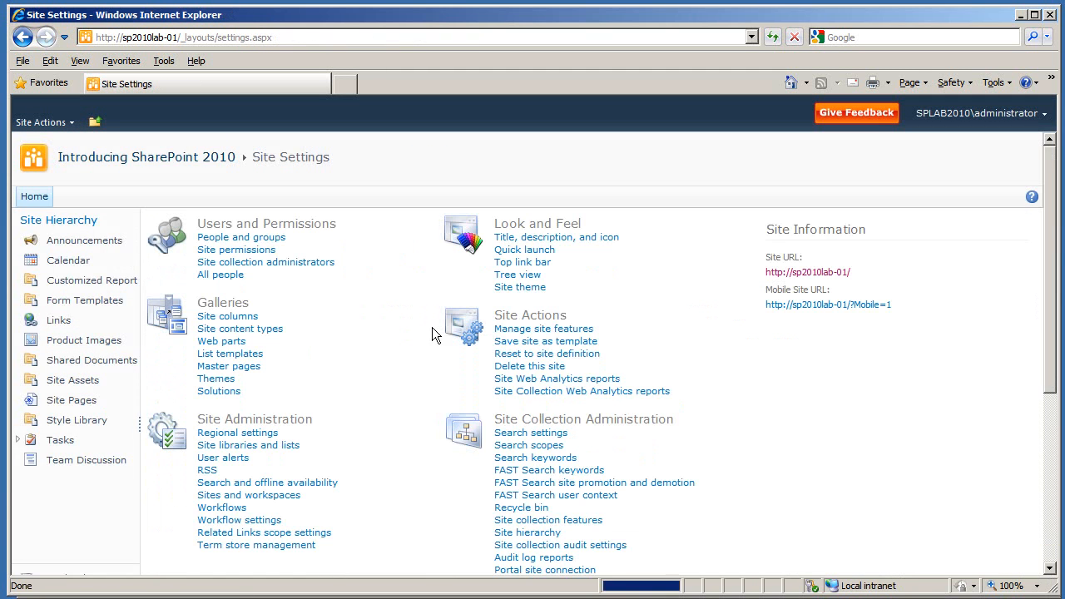
left_click(588, 330)
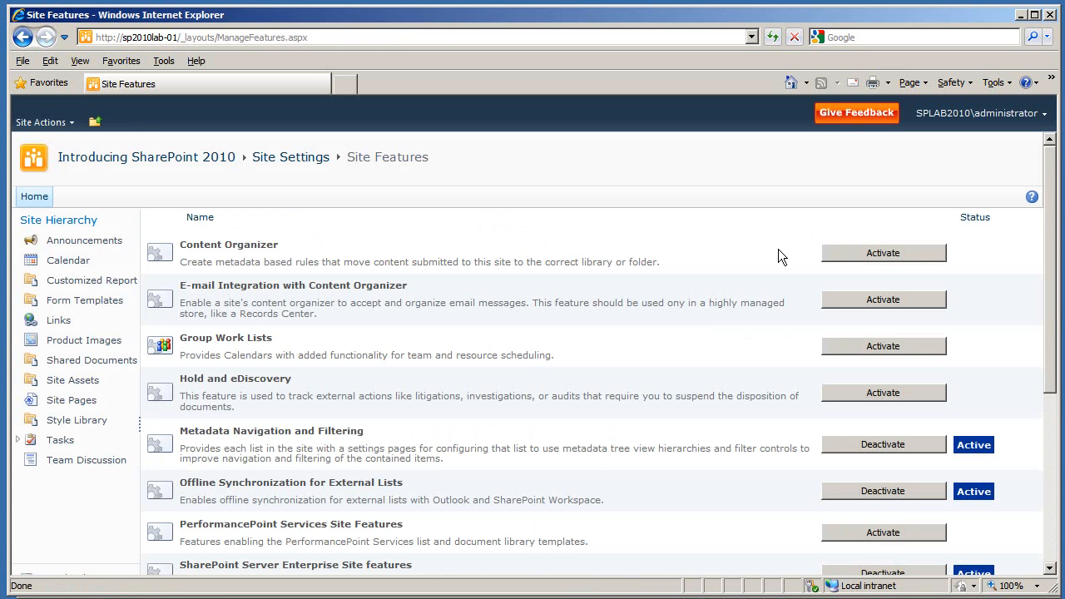
left_click(869, 254)
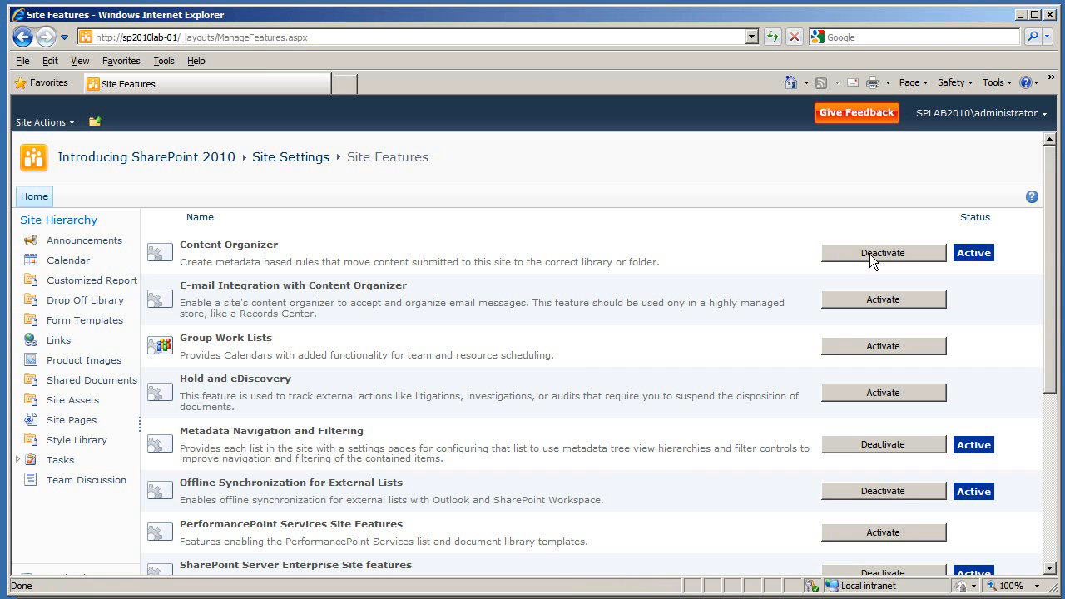
left_click_drag(127, 300, 43, 305)
left_click(400, 232)
Start a new rule in the site's Content Organizer Rules and name it Product Images
left_click(68, 125)
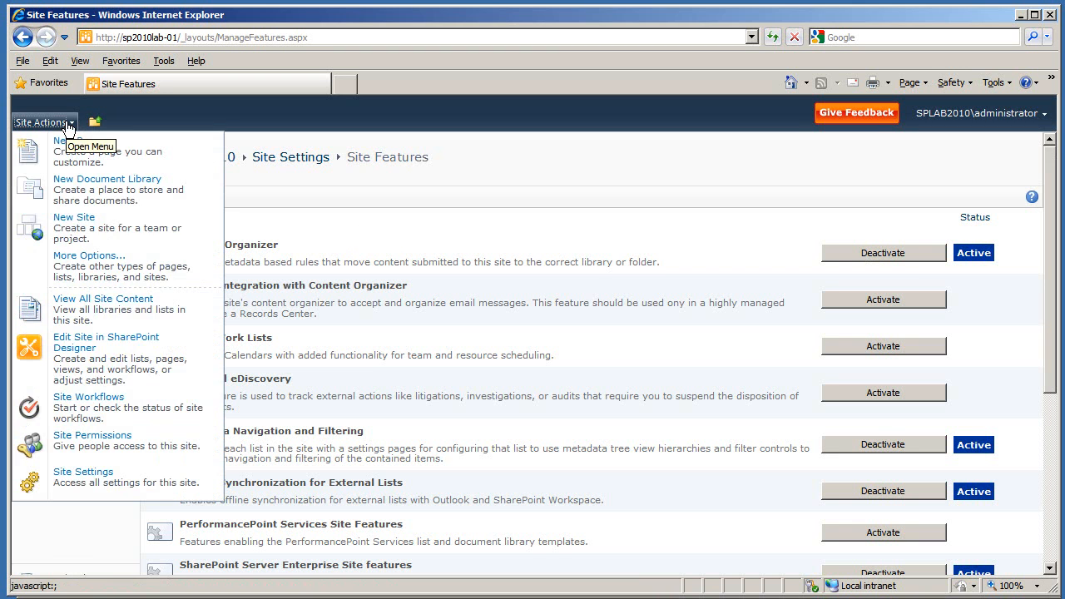
left_click(117, 483)
scroll(357, 391, "down", 3)
scroll(357, 394, "down", 2)
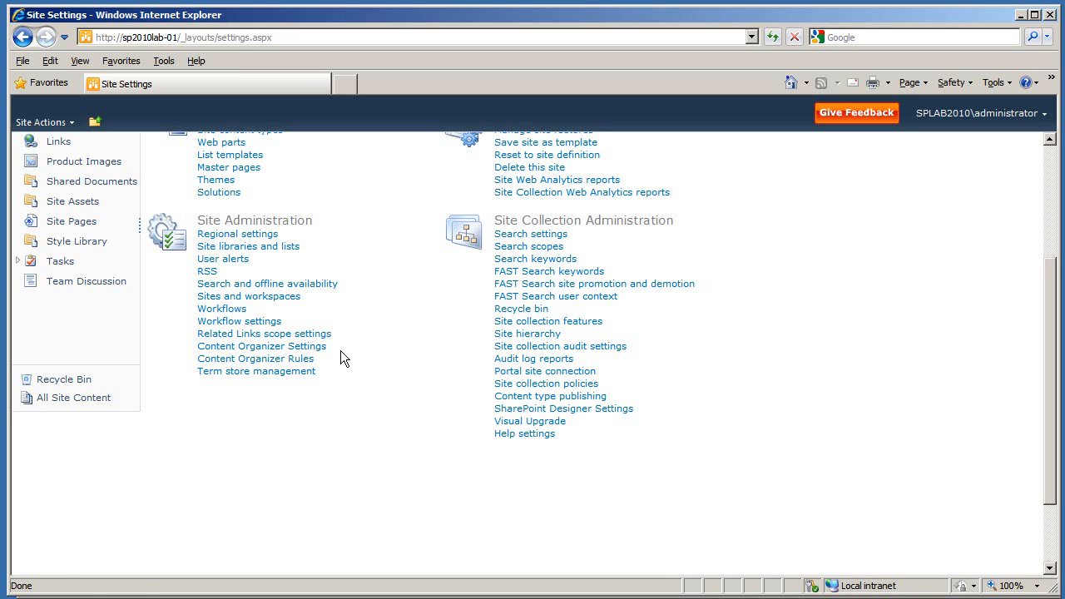
left_click(306, 360)
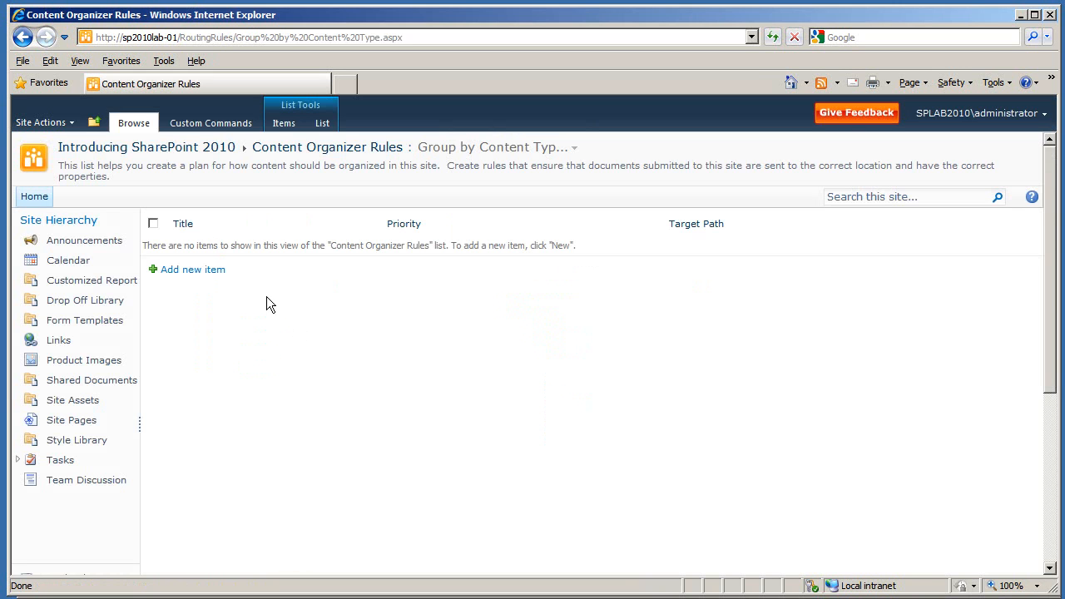
left_click(212, 269)
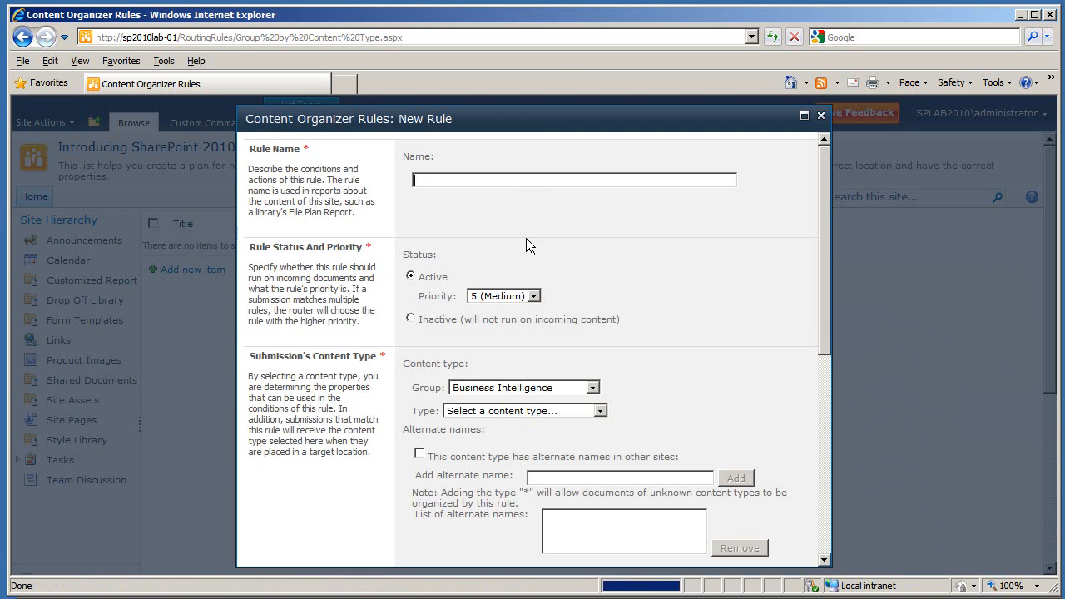
type("Product Images")
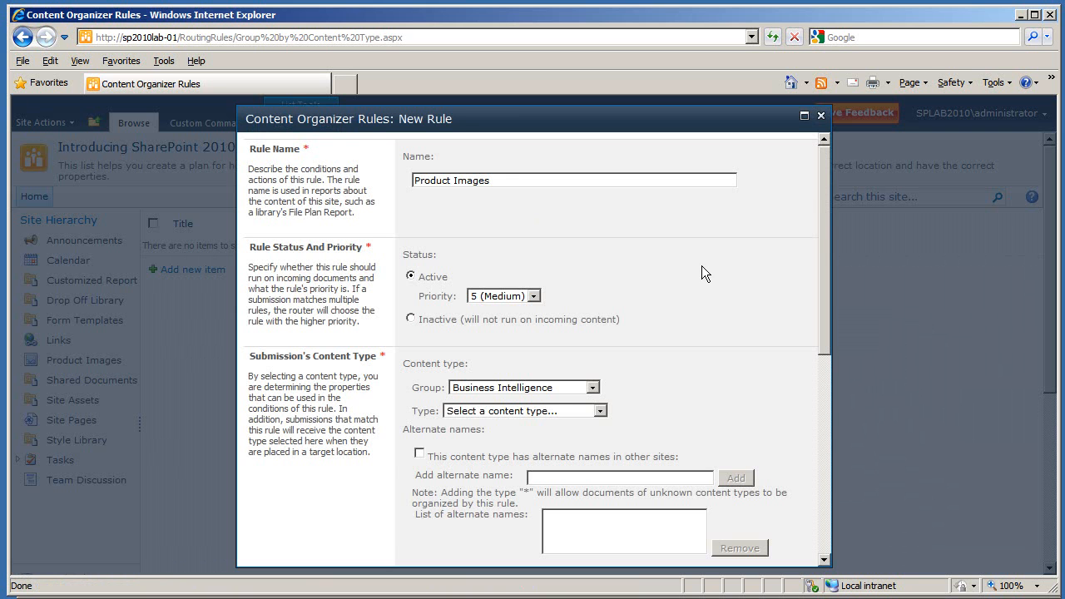
Set the rule's submission content type to Product Image from the Custom Content Types group
scroll(699, 275, "down", 3)
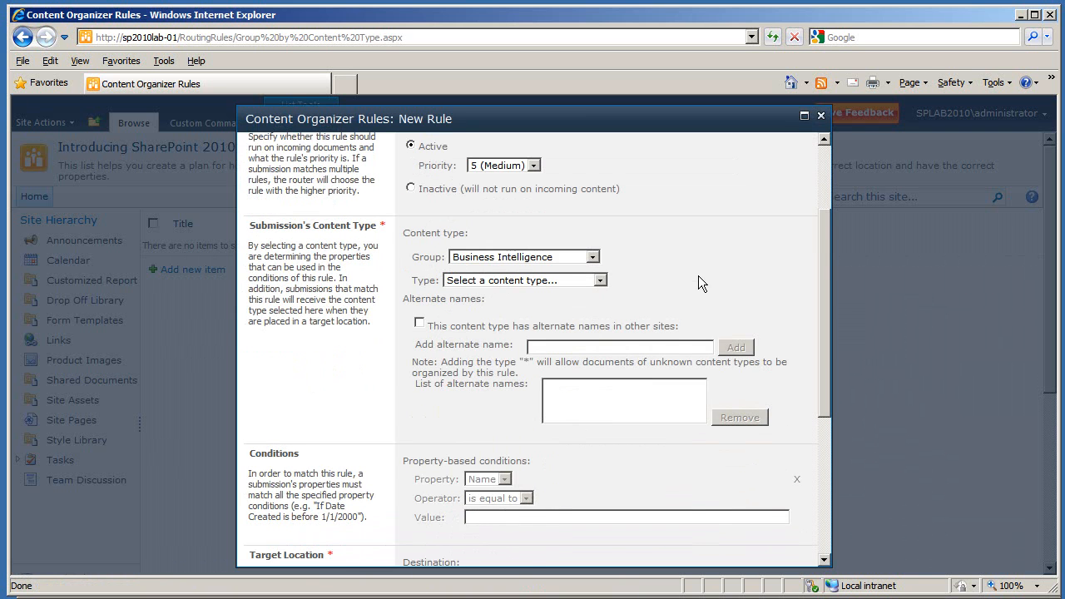
left_click(579, 260)
left_click(564, 280)
left_click(579, 280)
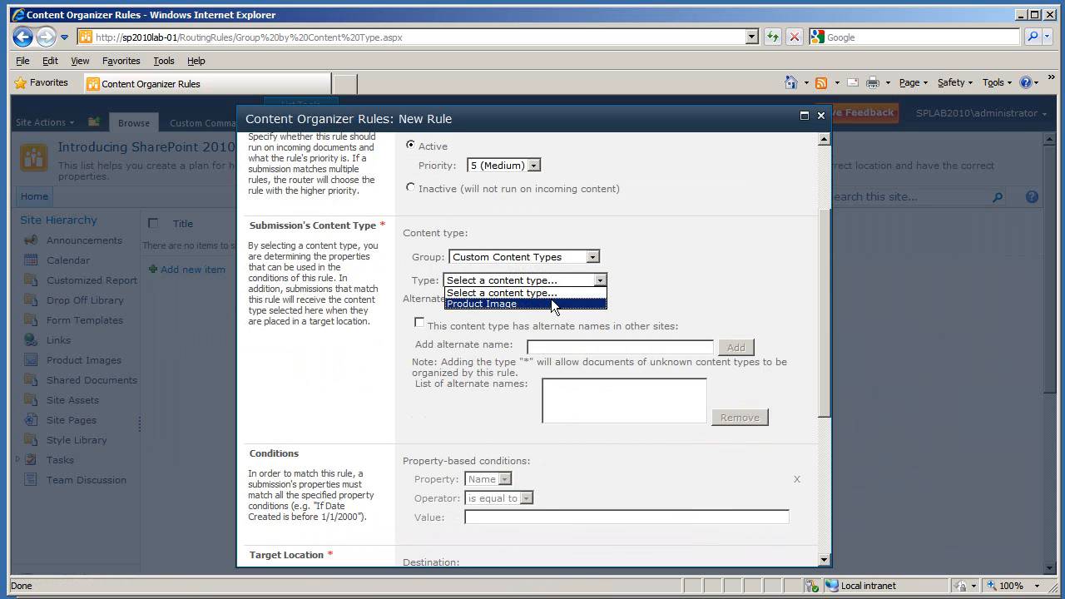
left_click(551, 302)
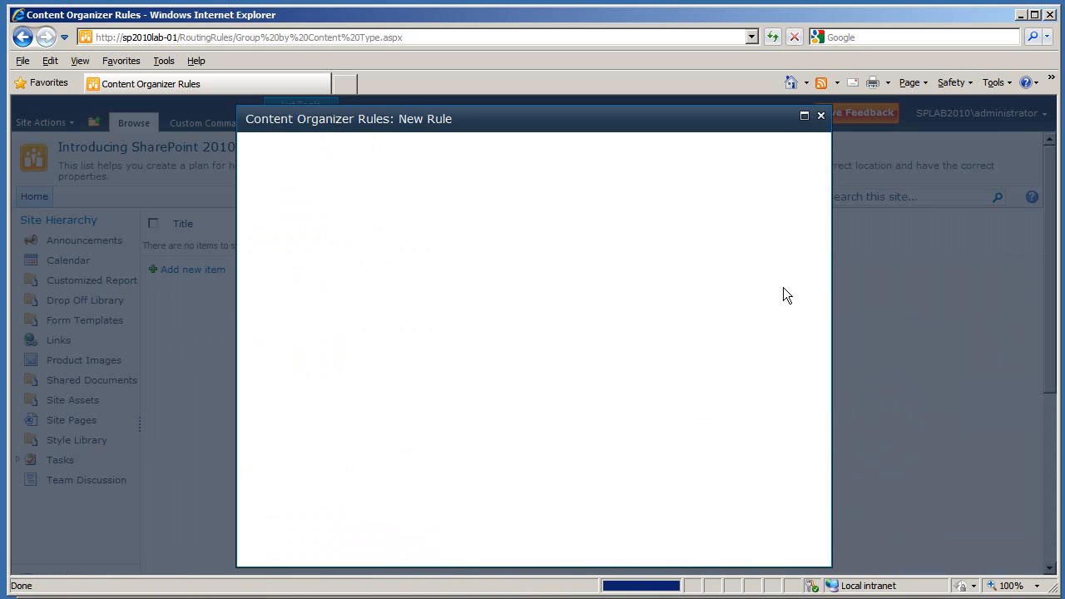
Set the property of the rule's condition to Product
scroll(783, 295, "down", 3)
scroll(782, 295, "down", 1)
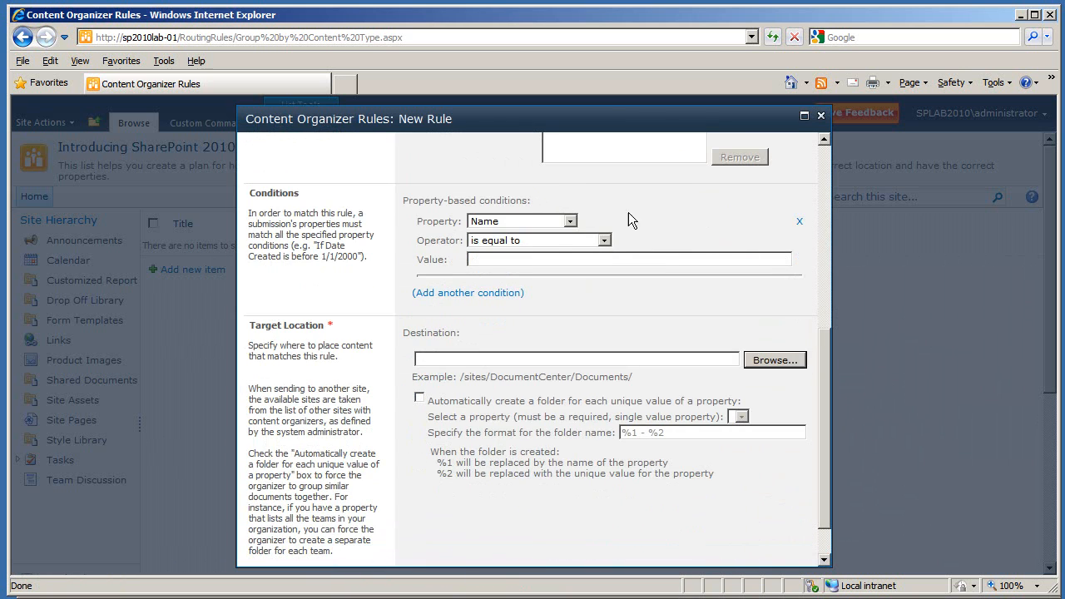
left_click(571, 221)
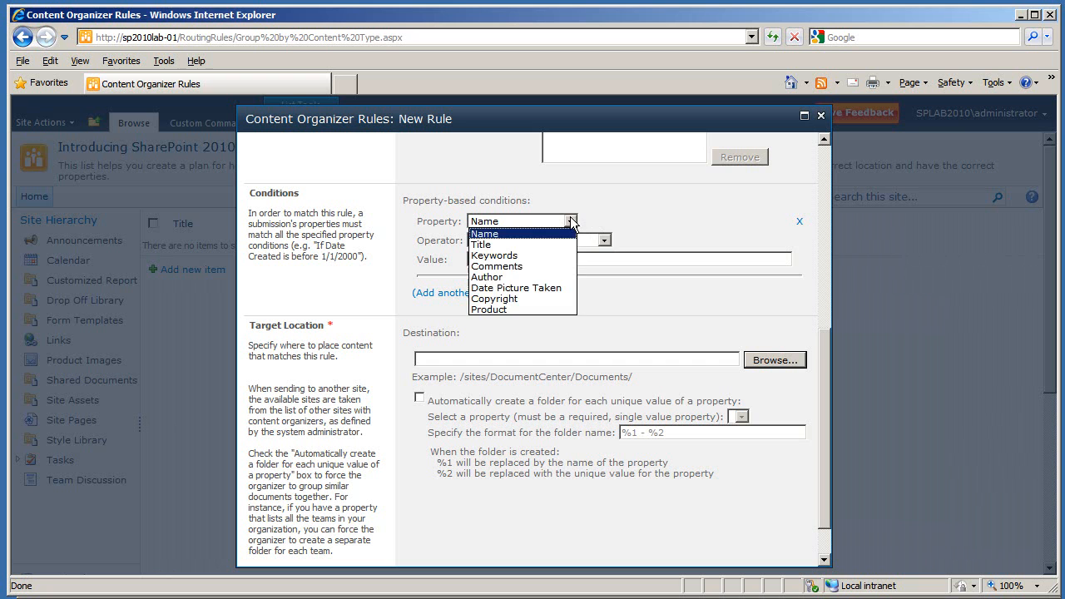
left_click(548, 309)
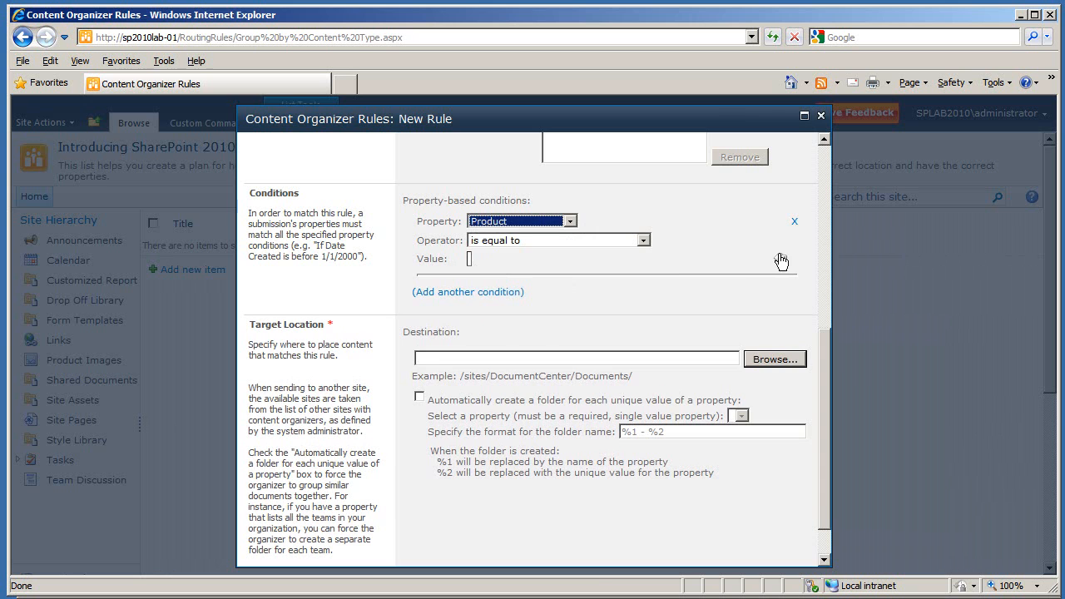
Browse the Products term set for the condition's value, expand ACME Addon, and leave without choosing a term
left_click(780, 260)
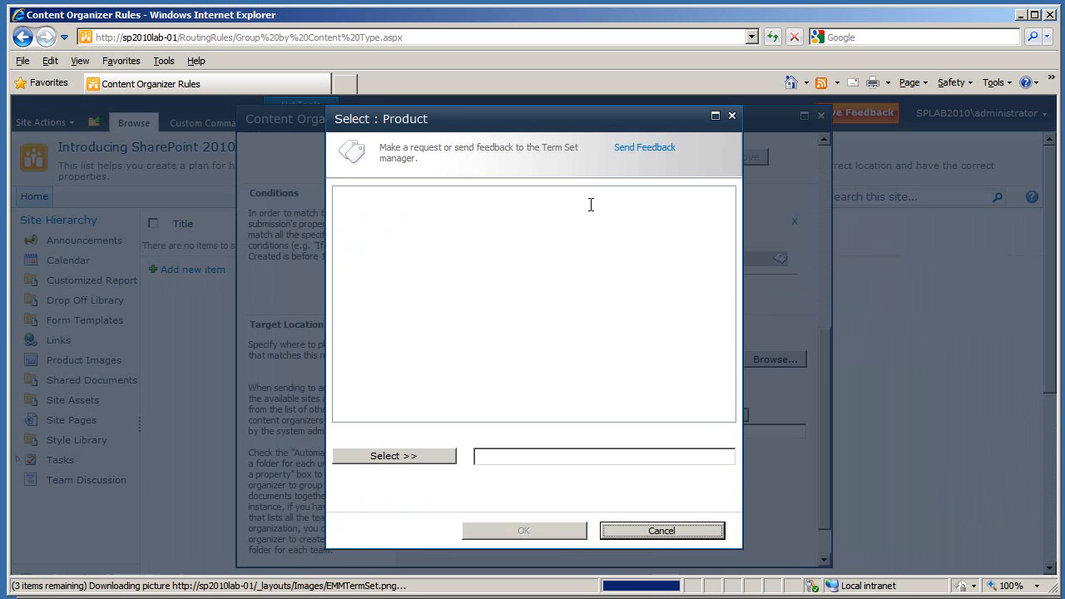
left_click(355, 216)
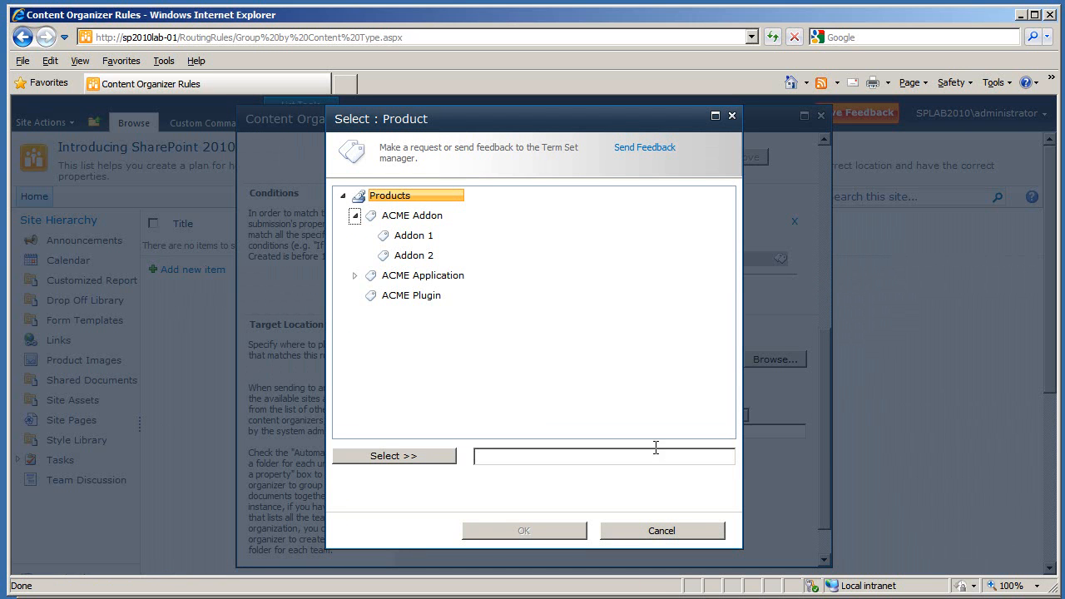
left_click(661, 531)
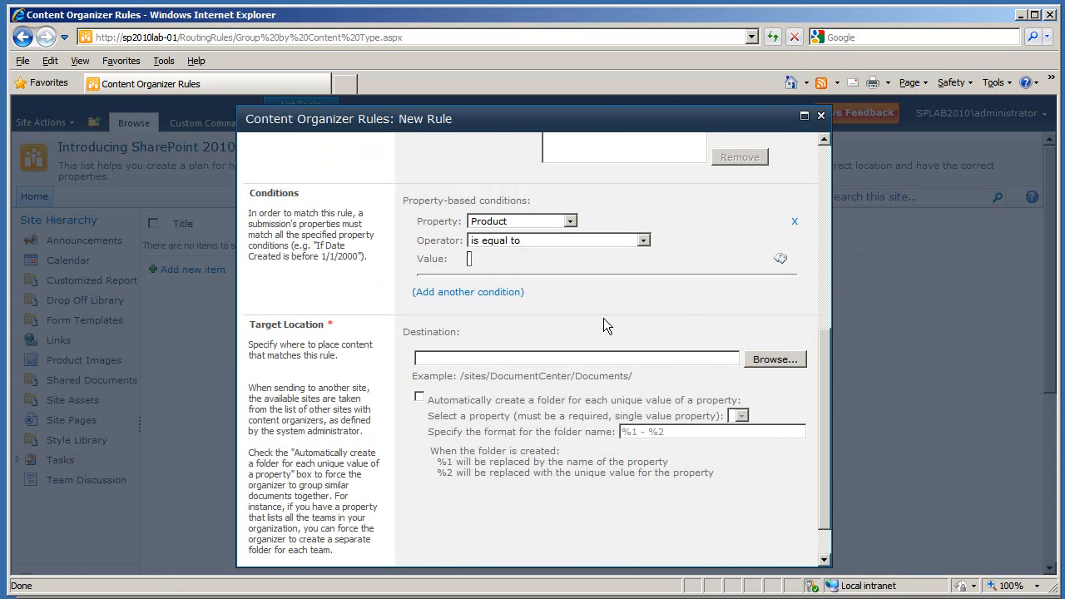
Set the rule's target location to the Product Images library and save the rule
left_click(768, 363)
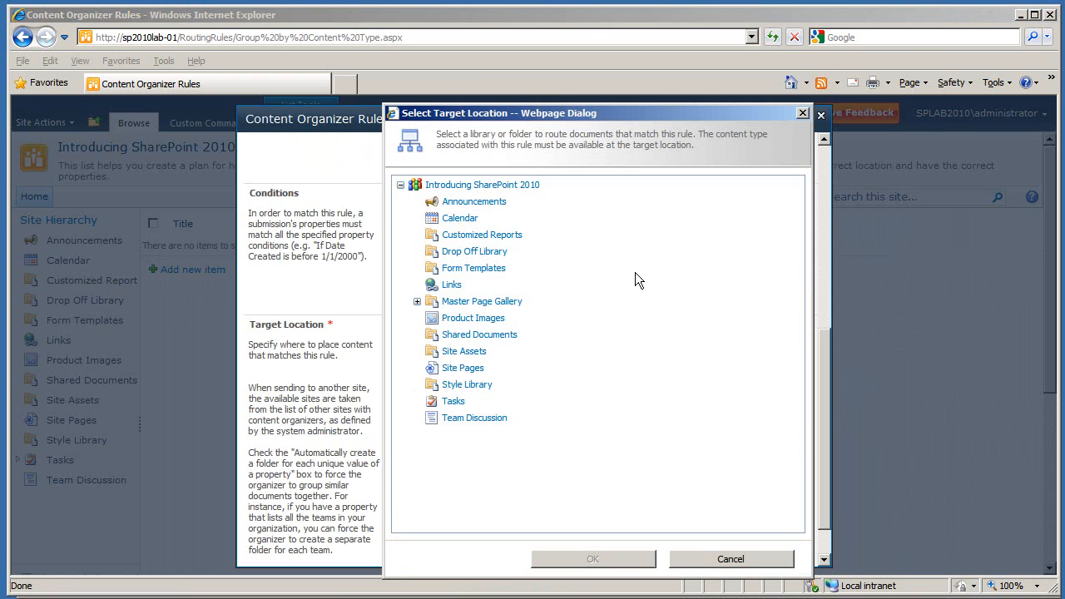
left_click(481, 321)
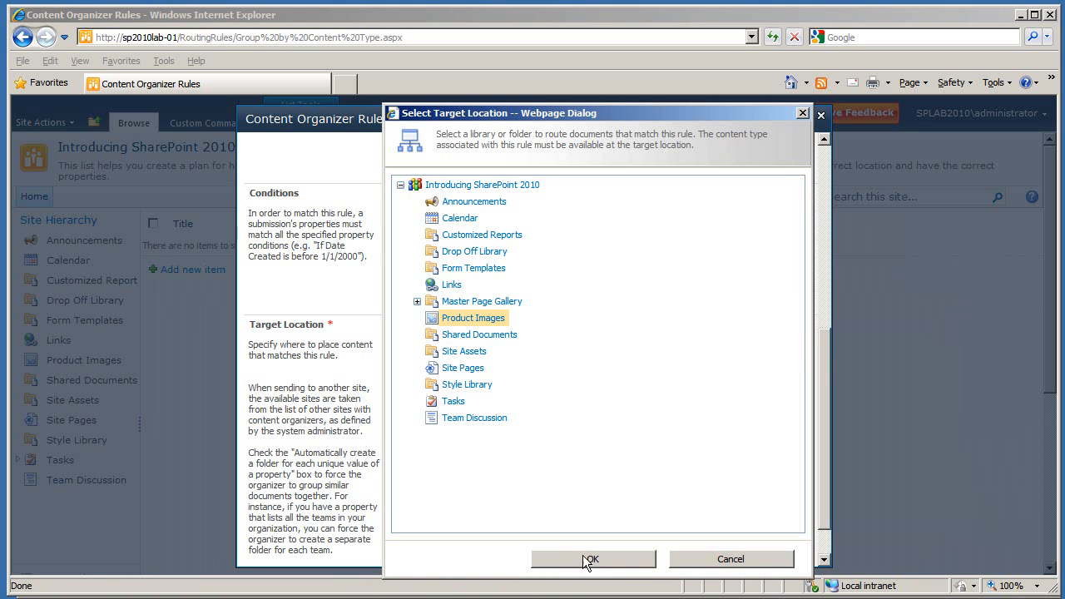
left_click(589, 559)
left_click_drag(825, 352, 815, 417)
left_click(614, 546)
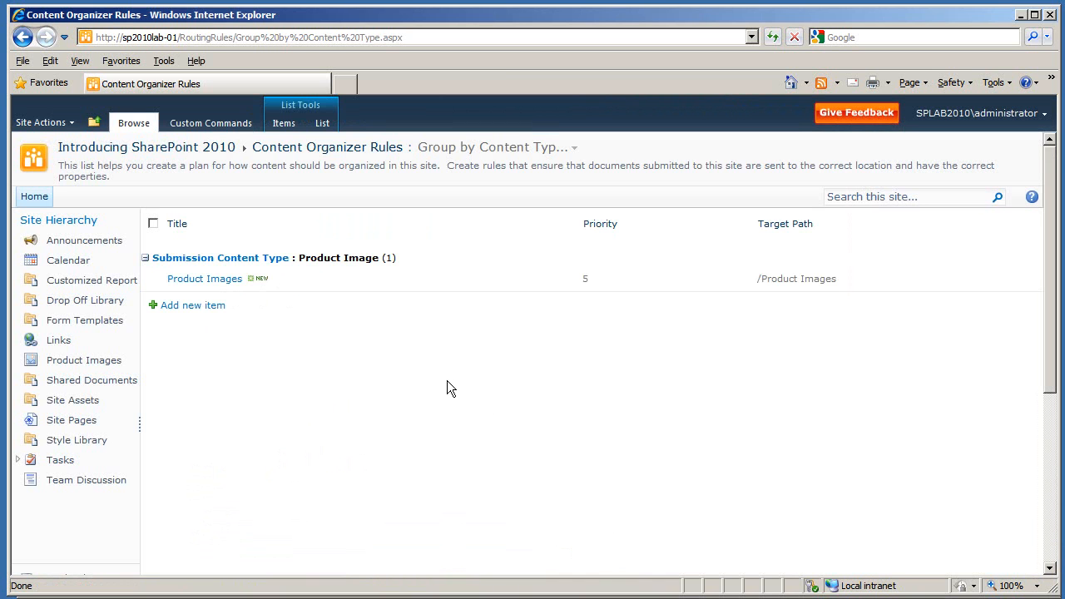
Upload productimage.png from the Samples folder to the Drop Off Library
left_click(86, 301)
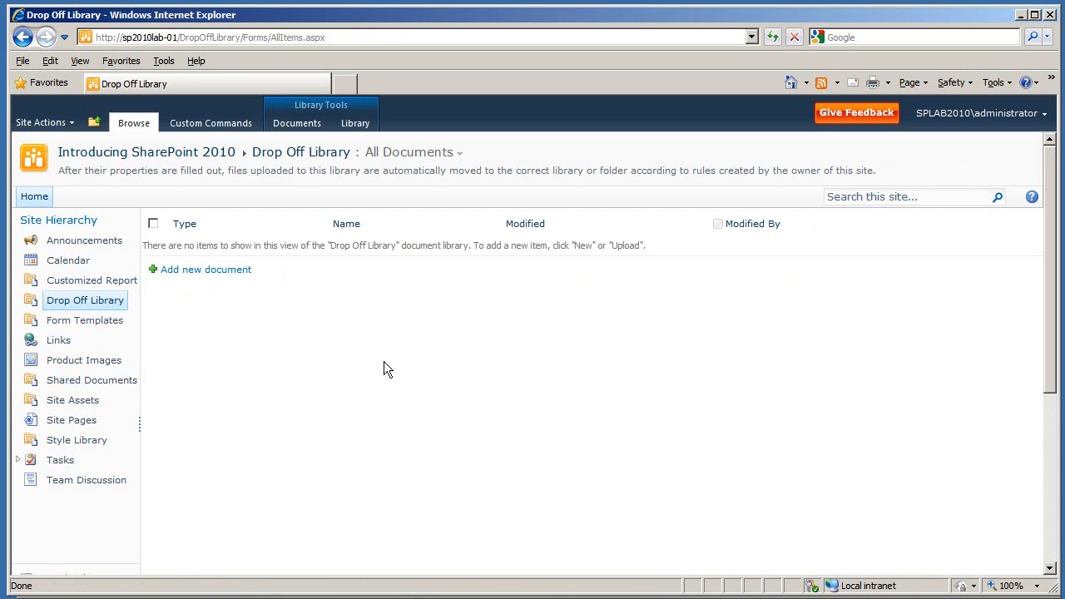
left_click(209, 271)
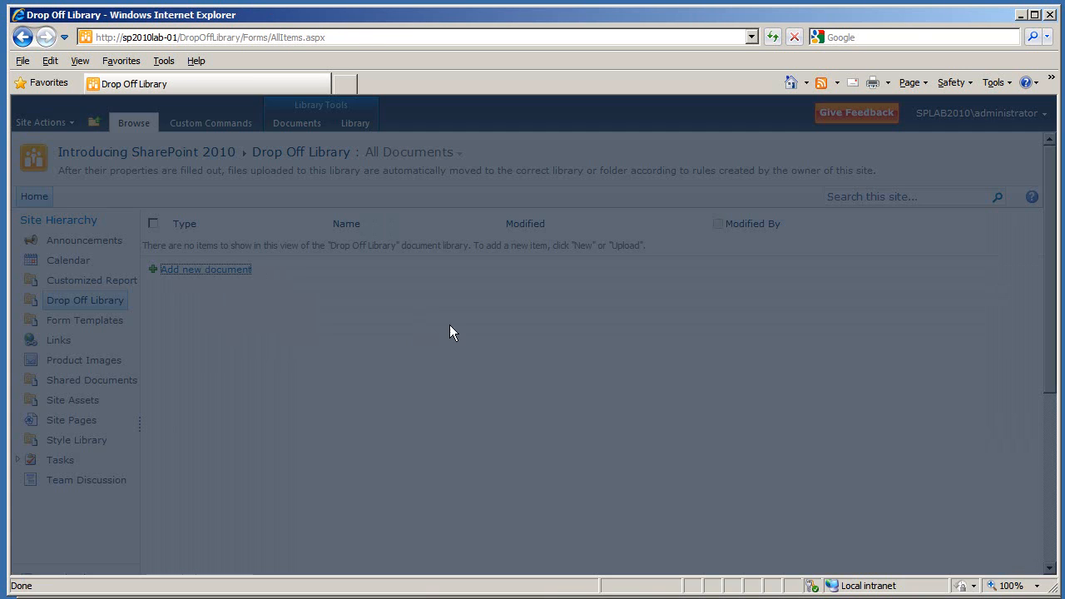
left_click(694, 336)
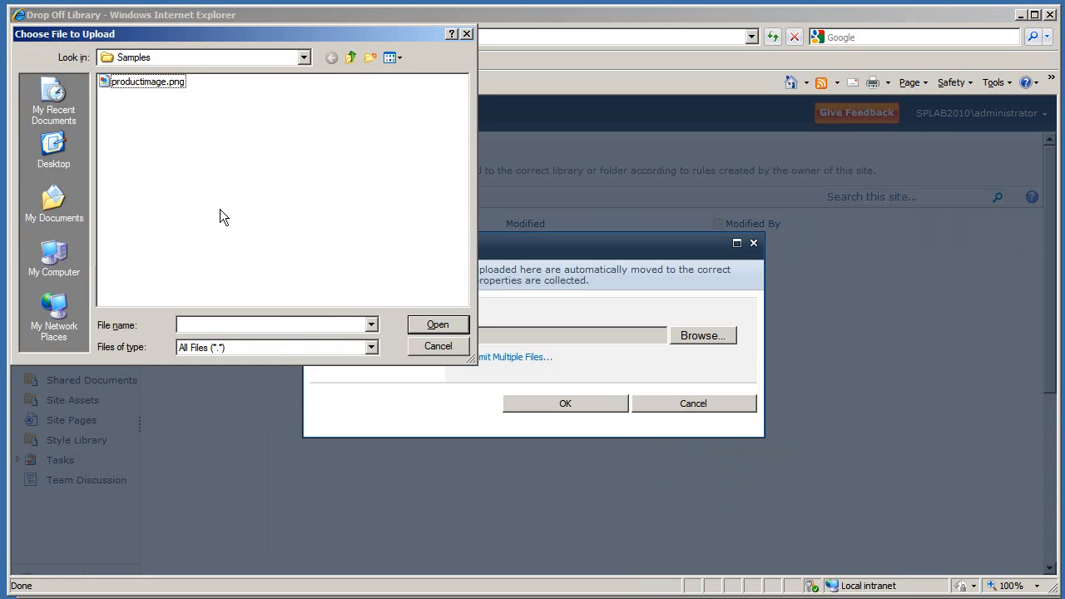
left_click(166, 83)
left_click(430, 324)
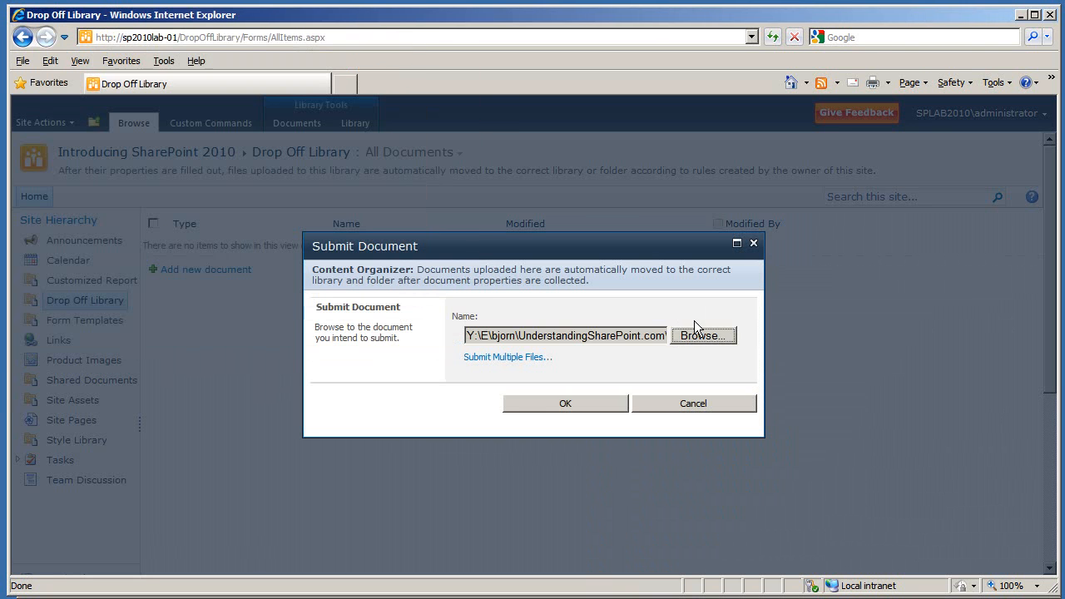
left_click(555, 401)
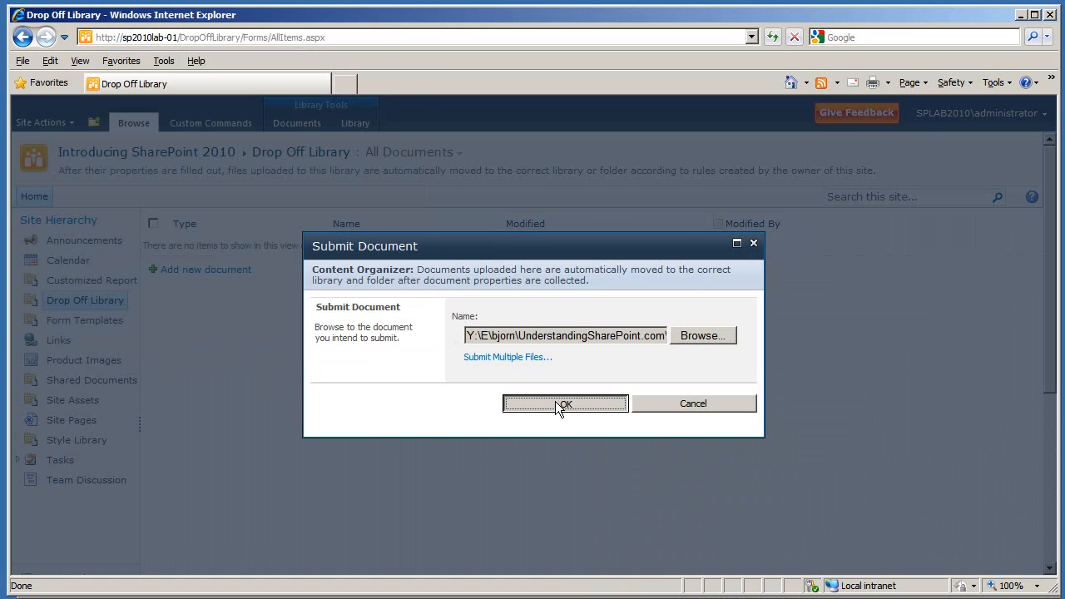
left_click(555, 404)
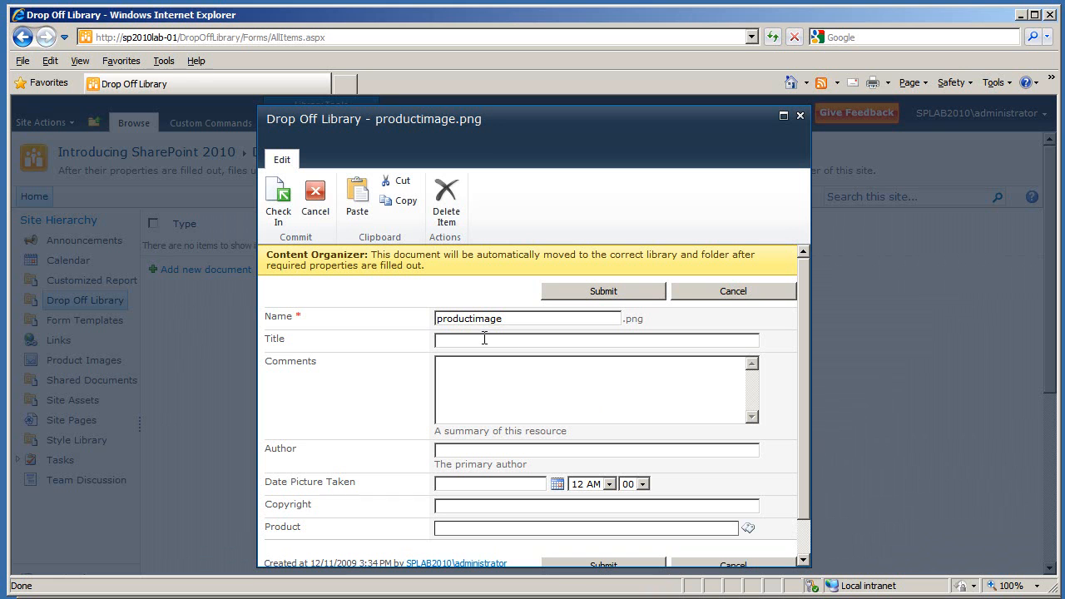
Submit productimage.png for routing with its optional properties left blank
left_click(501, 526)
scroll(802, 311, "down", 1)
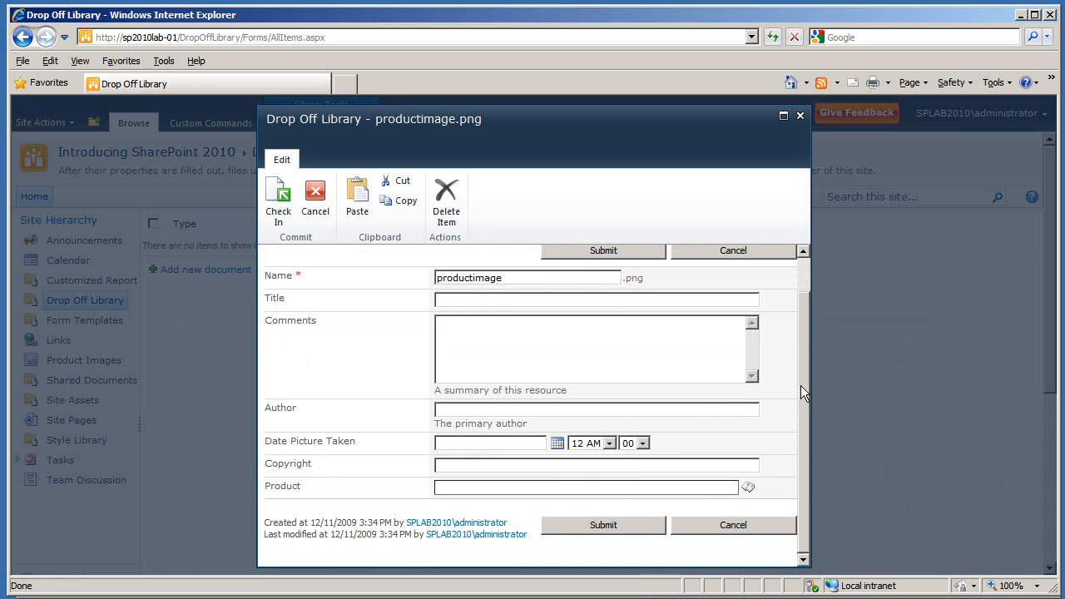
left_click(595, 524)
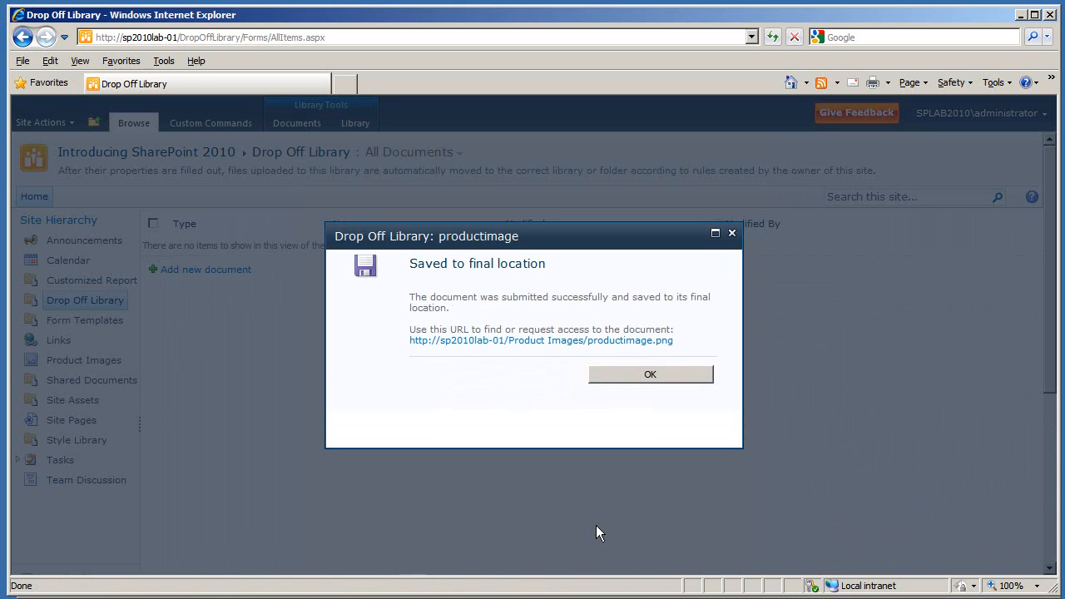
Read and dismiss the submission confirmation, and open the Product Images library to check for the routed image
left_click_drag(410, 297, 454, 309)
left_click(460, 312)
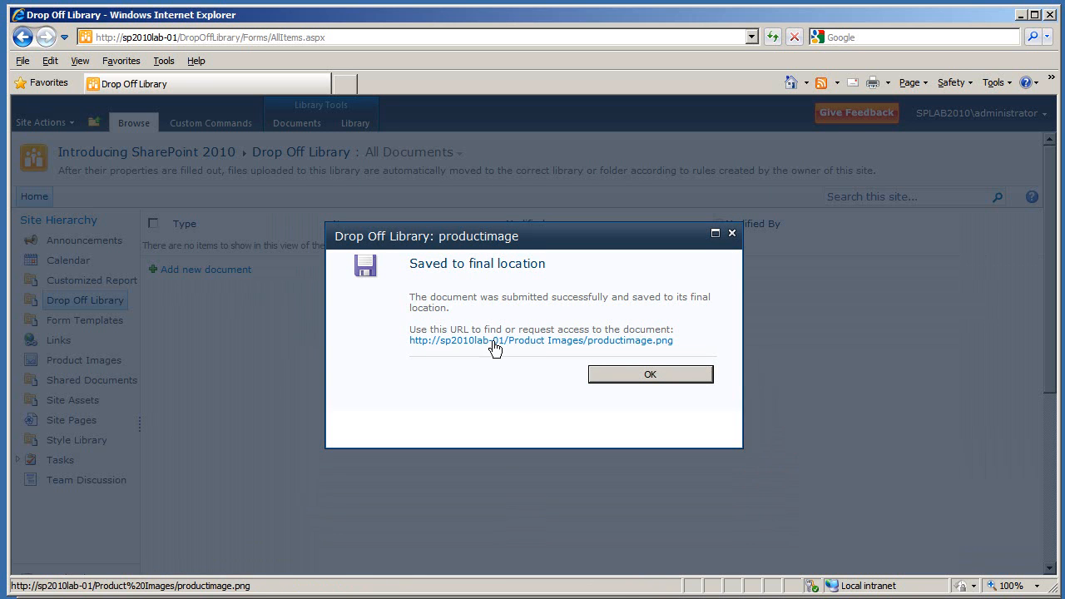
left_click(634, 375)
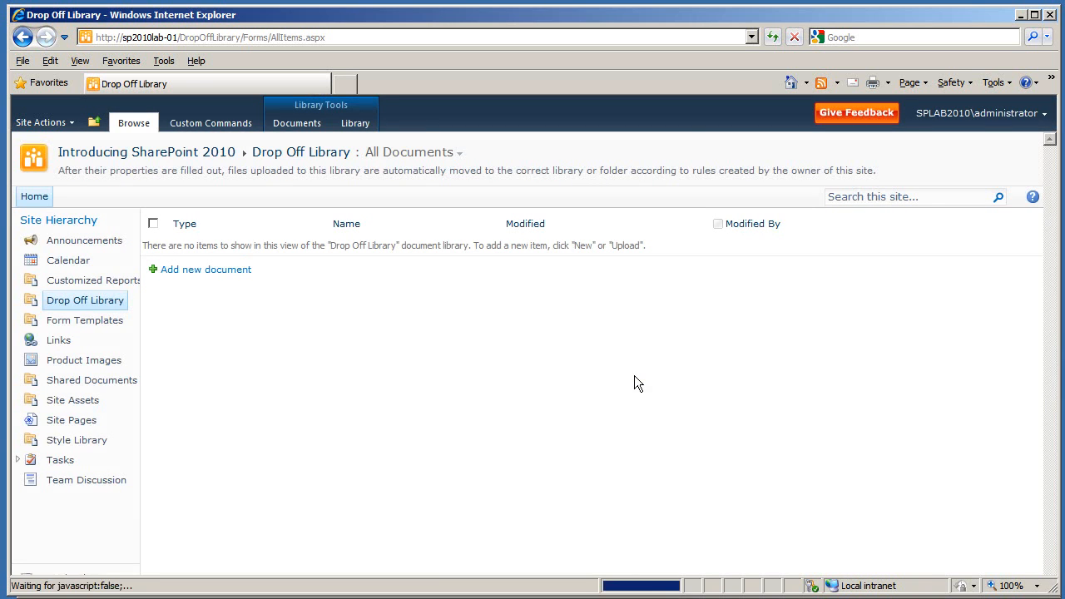
left_click(356, 274)
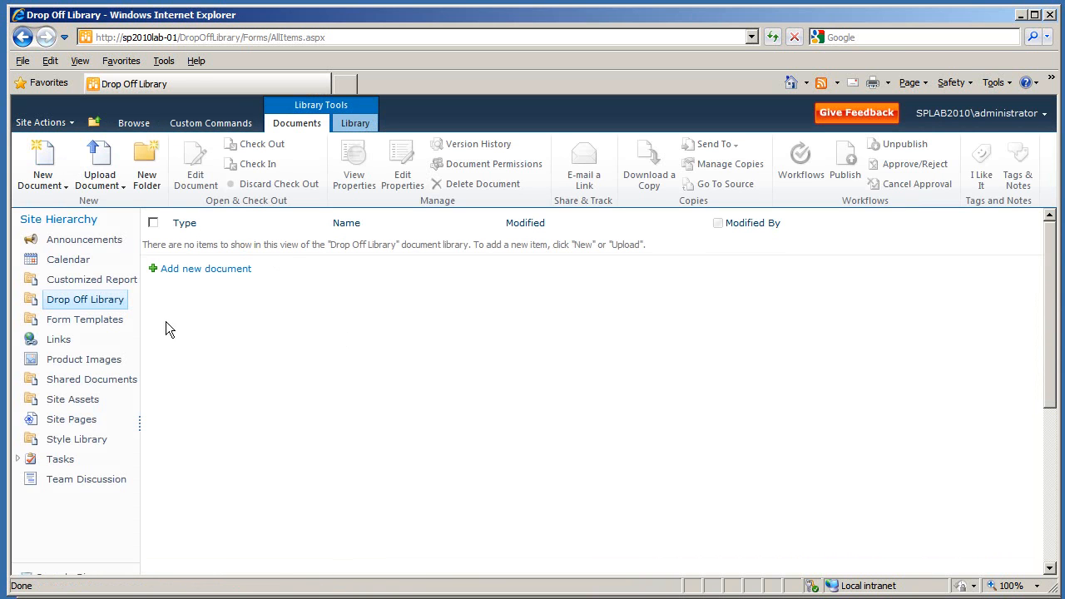
left_click(84, 360)
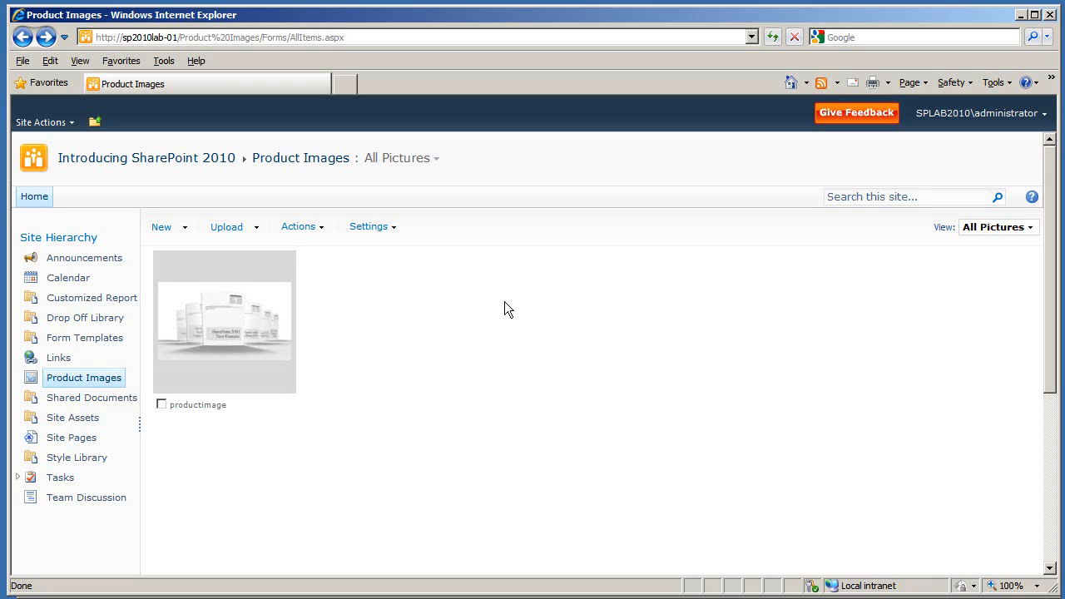
Examine the Submission Points e-mail address in the site's Content Organizer Settings and leave without saving
left_click(73, 119)
left_click(169, 534)
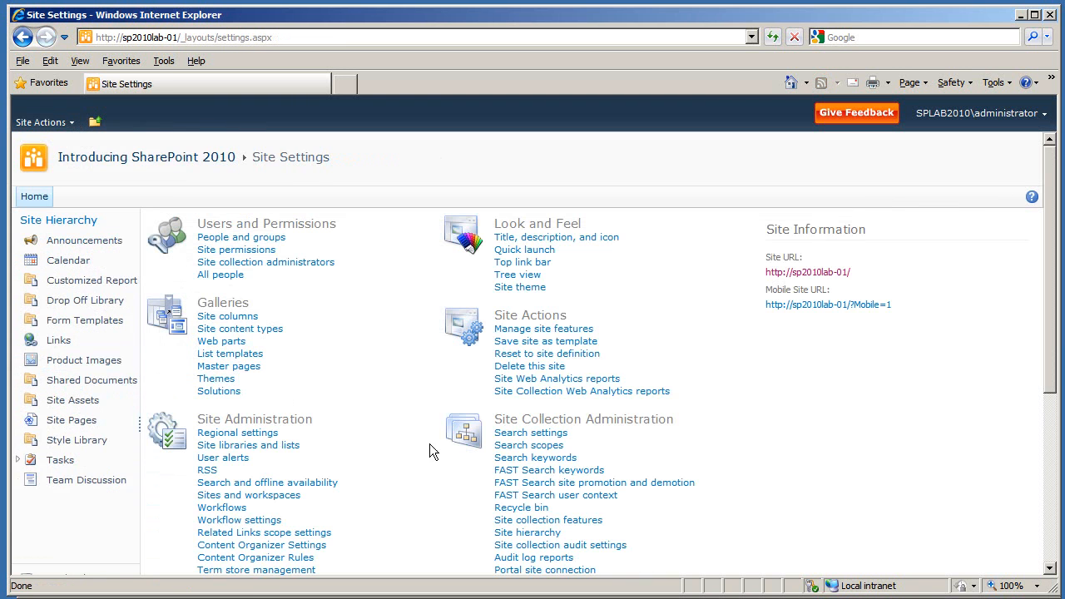
scroll(404, 445, "down", 2)
left_click(290, 481)
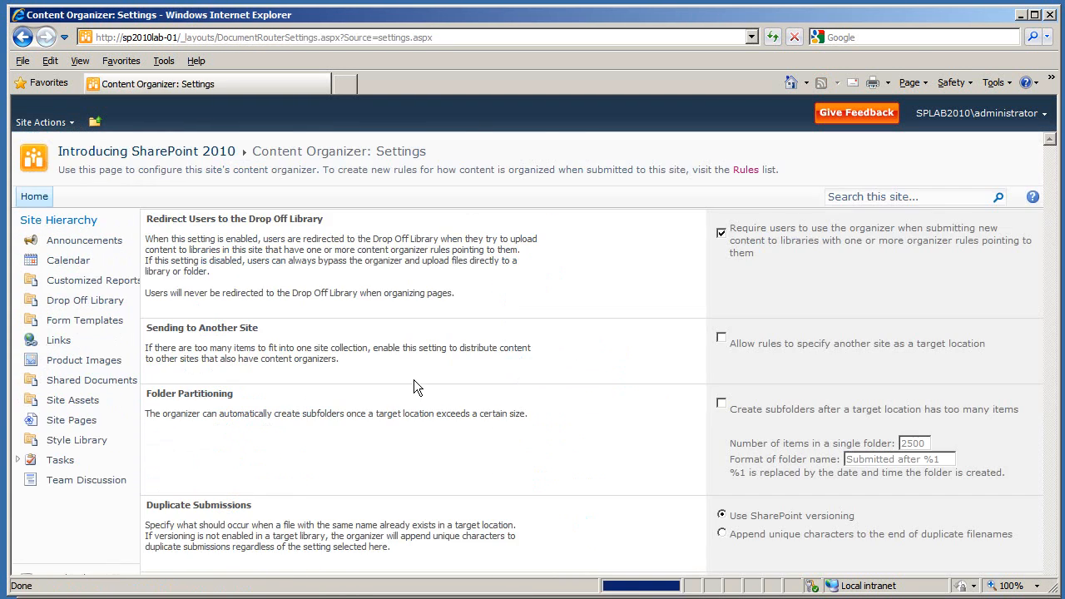
scroll(626, 311, "down", 5)
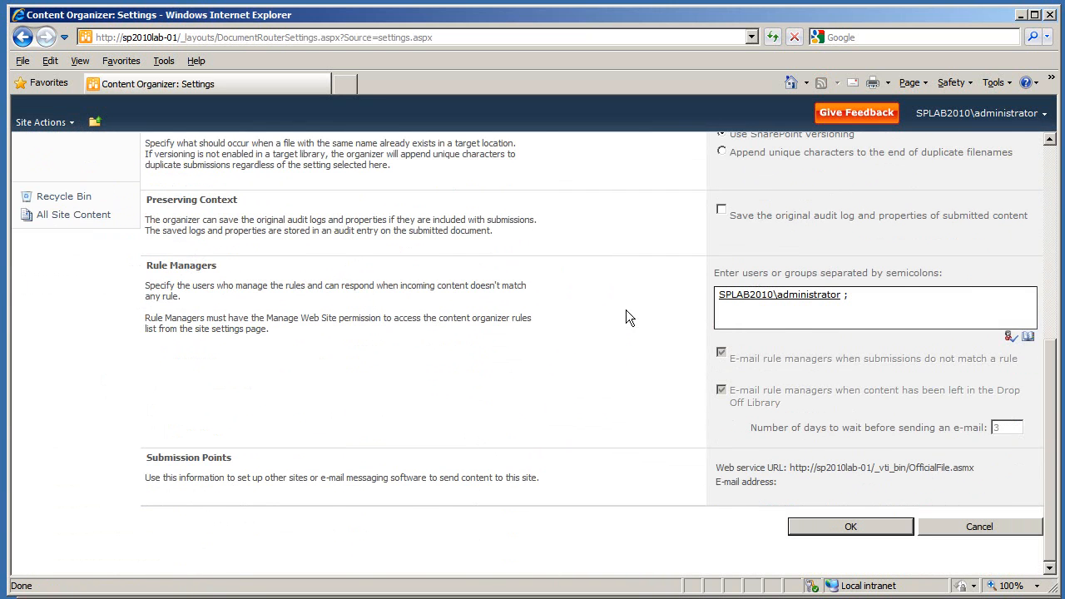
left_click(722, 491)
left_click_drag(765, 484, 742, 484)
left_click(730, 482)
left_click(956, 528)
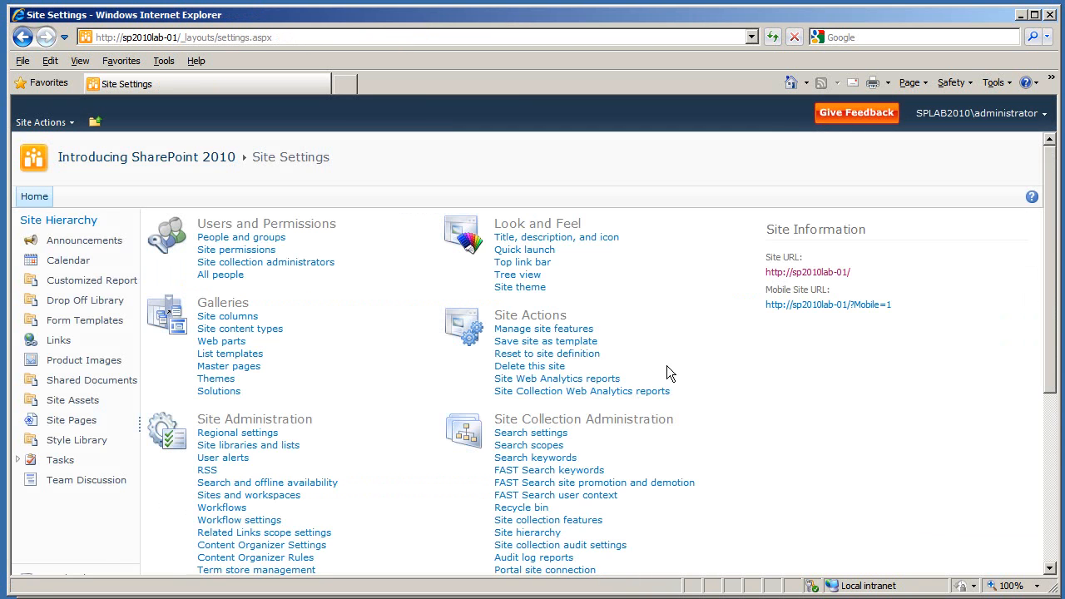
Activate the E-mail Integration with Content Organizer feature for the site
scroll(713, 328, "down", 2)
scroll(713, 327, "up", 2)
left_click(582, 329)
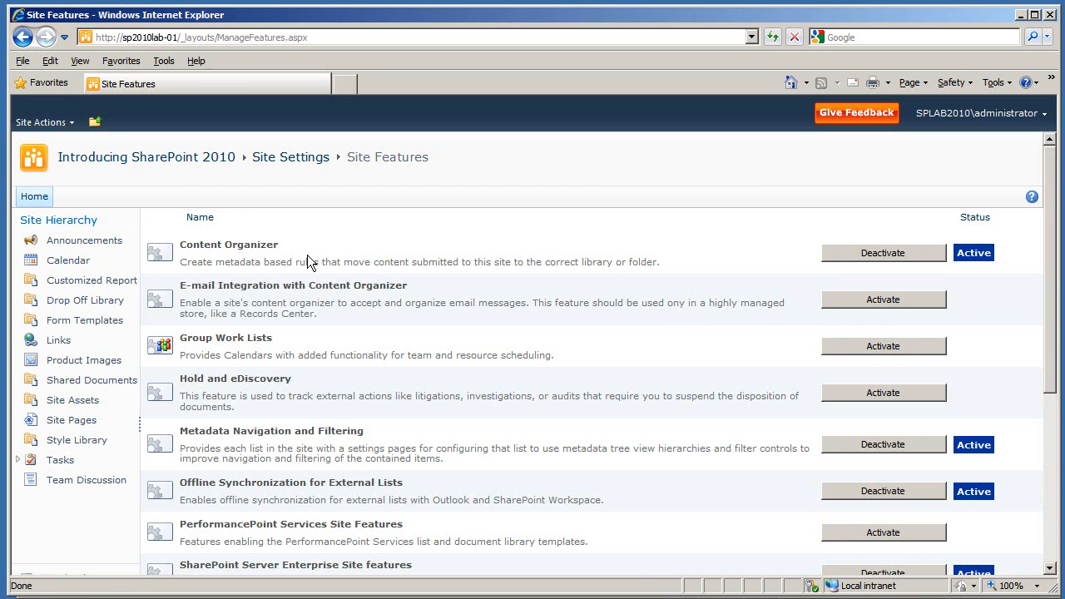
left_click_drag(407, 286, 179, 287)
left_click(299, 286)
left_click(856, 299)
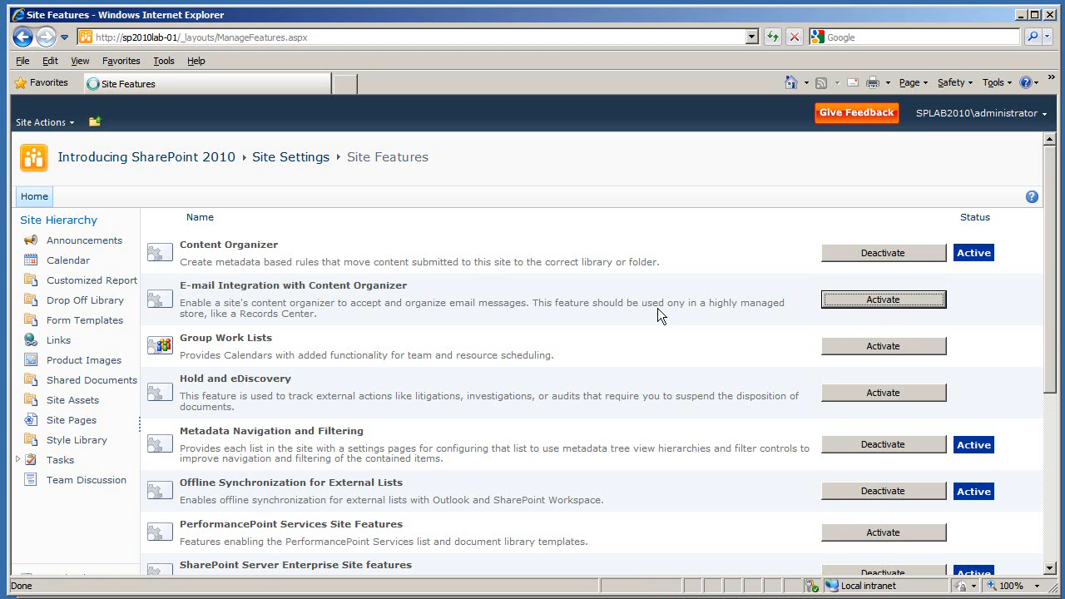
Return to the site's Content Organizer Settings and check the e-mail address under Submission Points
left_click(70, 123)
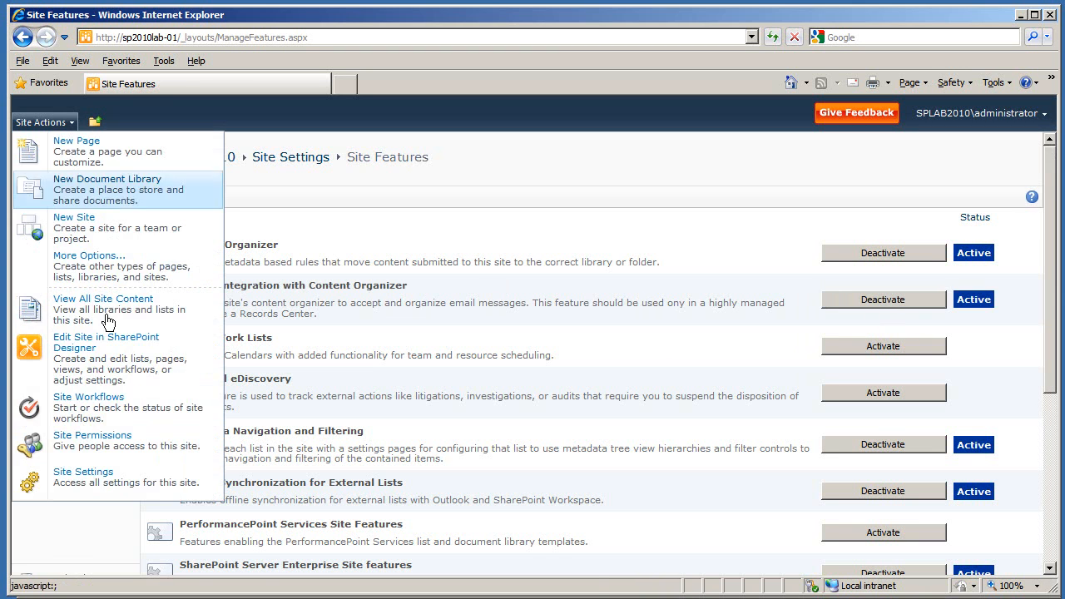
left_click(123, 478)
scroll(411, 444, "down", 3)
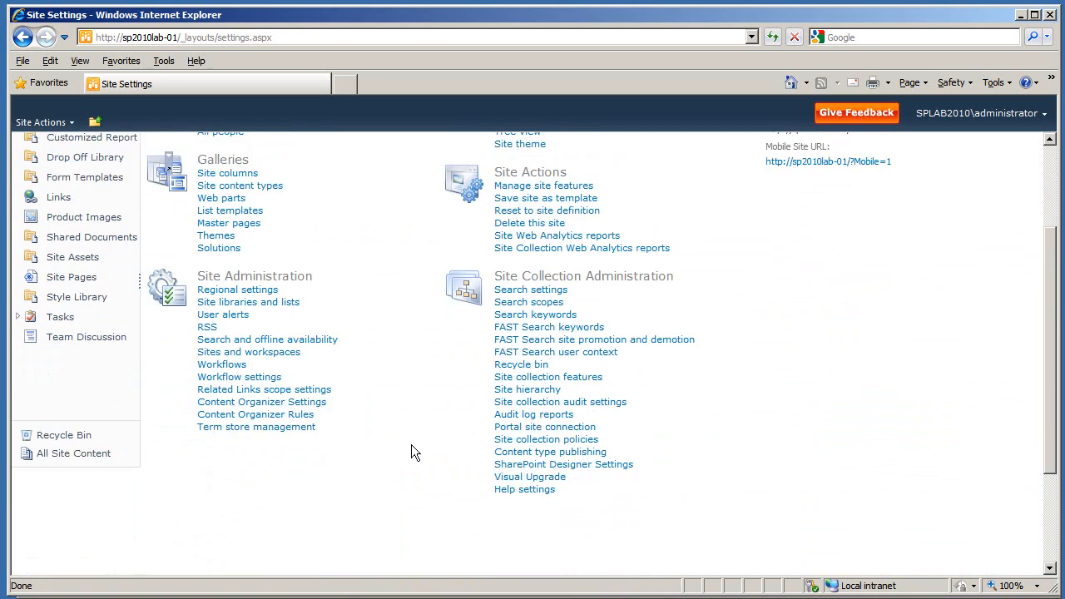
left_click(303, 350)
scroll(616, 359, "down", 10)
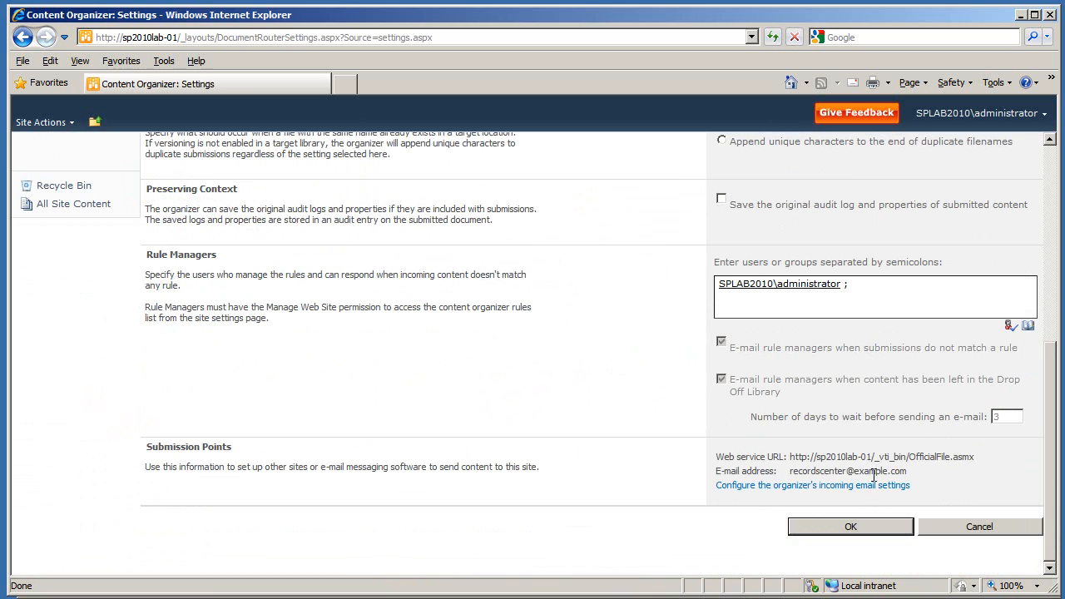
left_click_drag(790, 471, 906, 470)
left_click(905, 471)
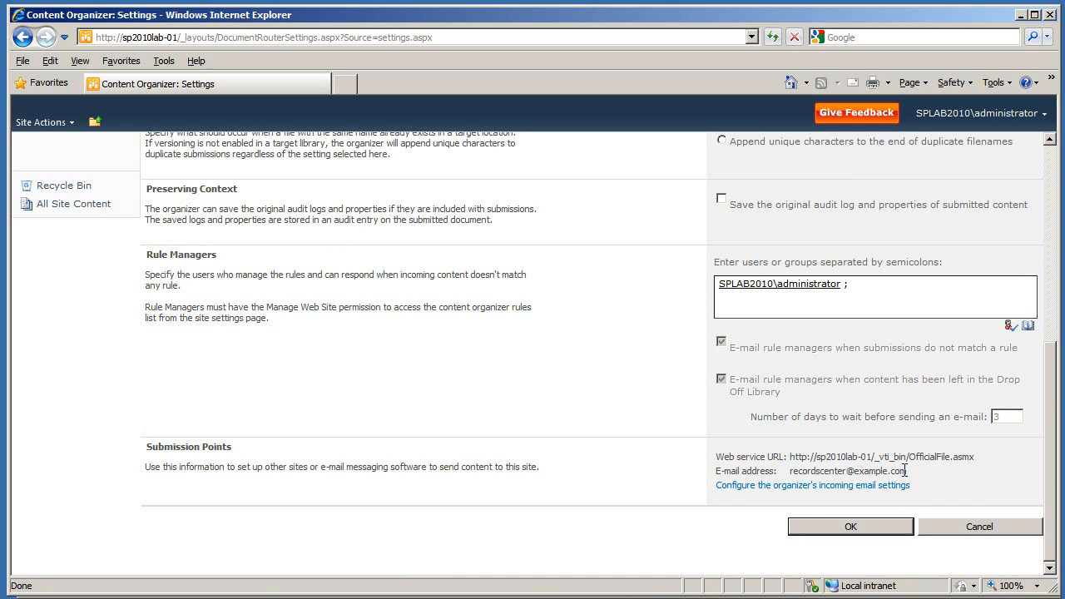